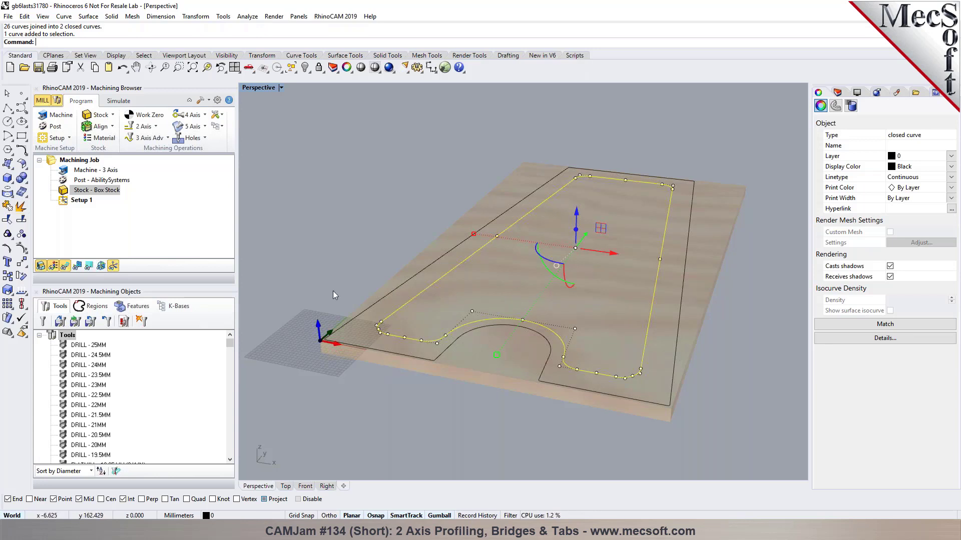
# - Start a 2 1/2 Axis Profiling operation and select the inner closed curve as its part region
pyautogui.click(437, 358)
pyautogui.press('Escape')
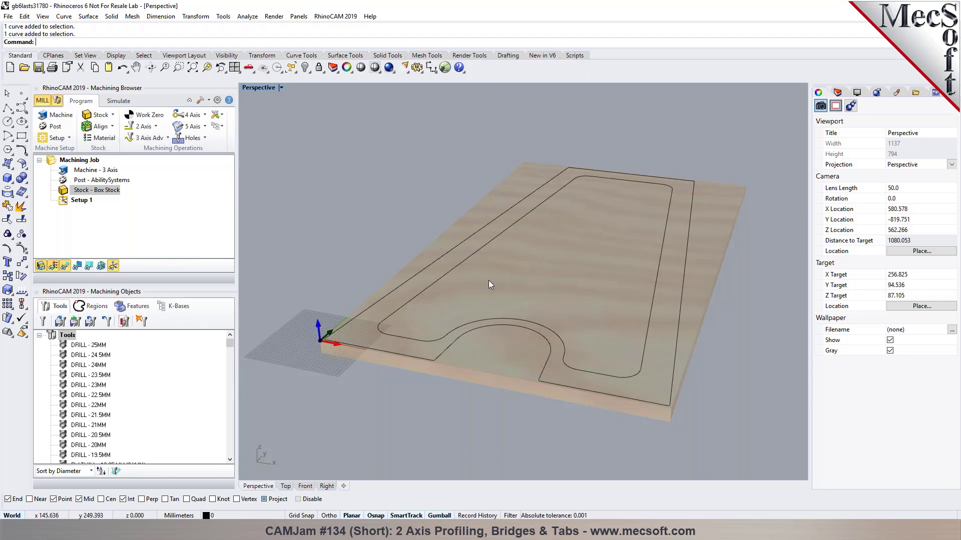
pyautogui.click(141, 129)
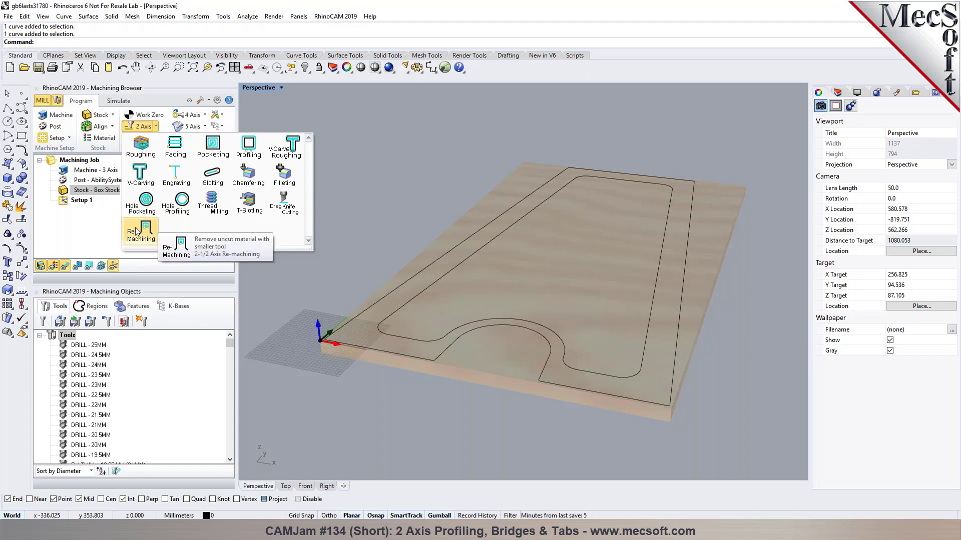
pyautogui.click(251, 156)
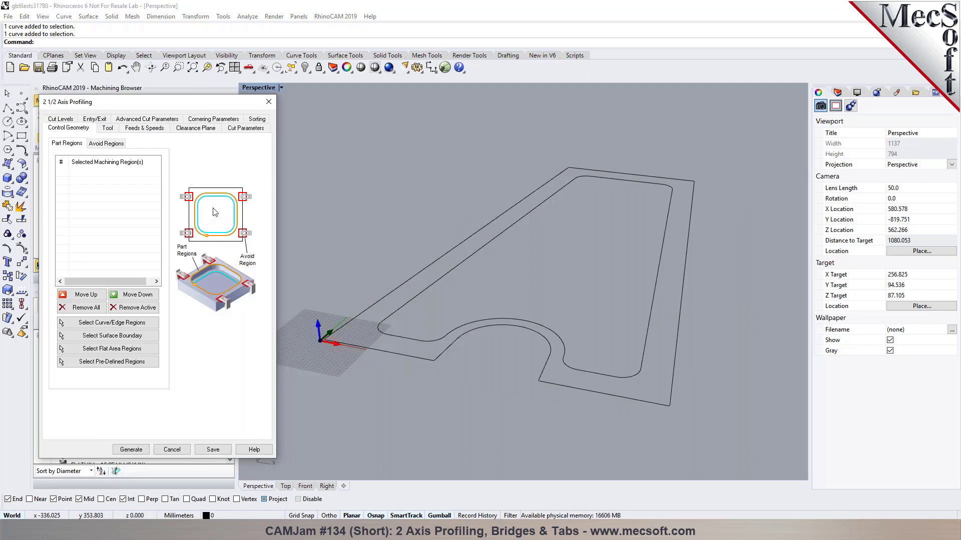
pyautogui.click(133, 322)
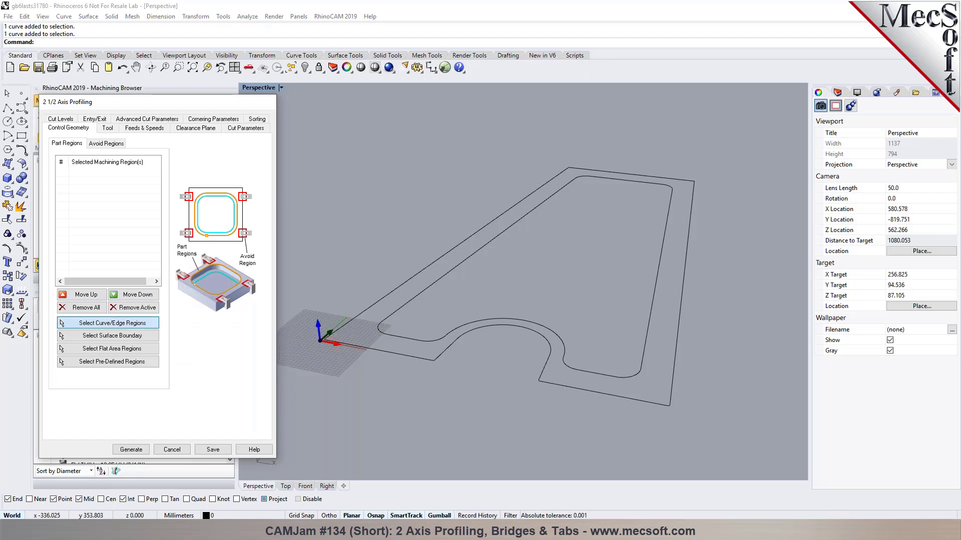
pyautogui.click(389, 335)
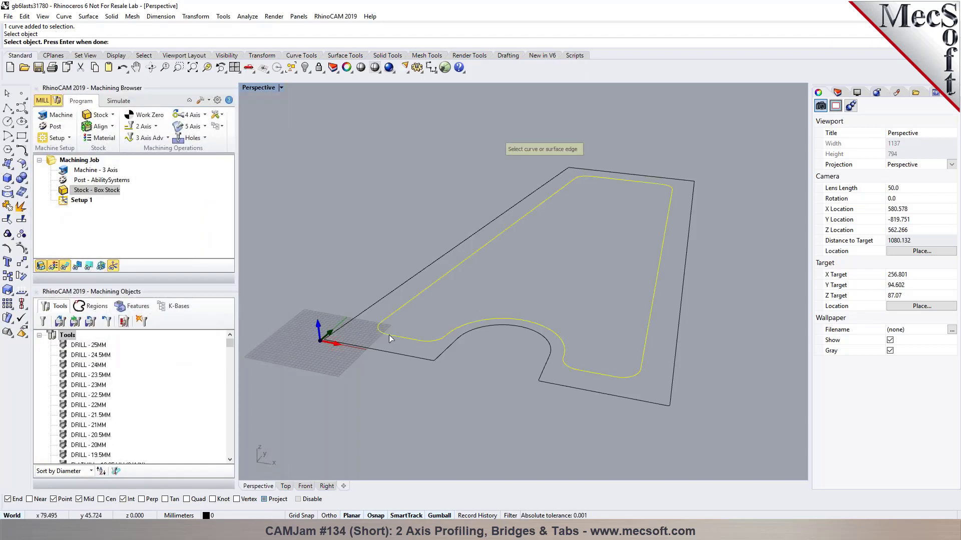
pyautogui.press('Return')
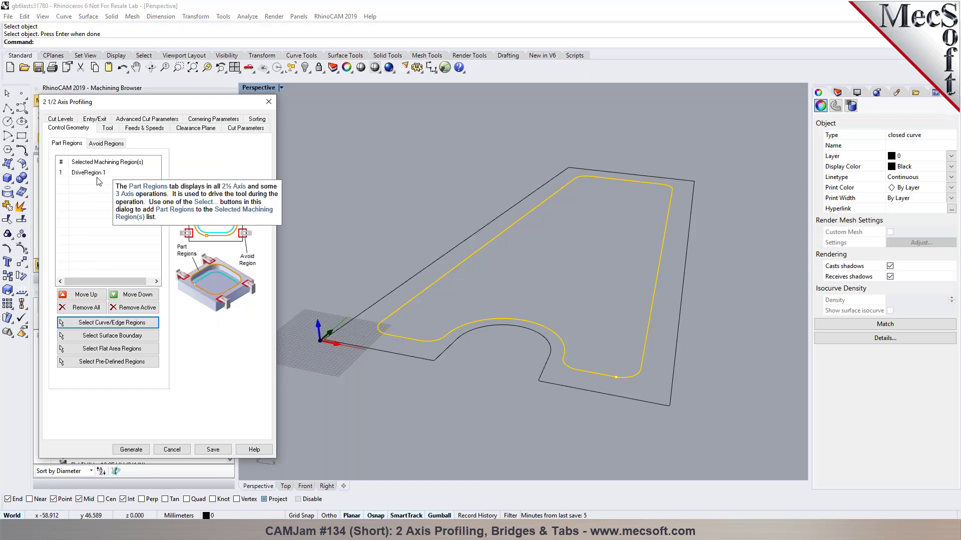
# - Review the tool, feeds and clearance plane, and set the profiling to climb cut, inside for closed curves, with tolerance 0.01
pyautogui.click(106, 129)
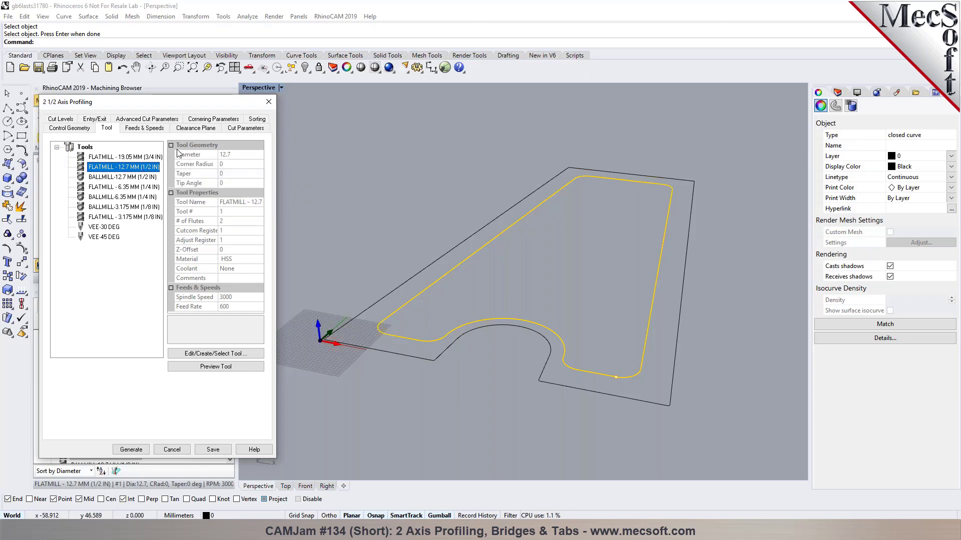
pyautogui.click(146, 129)
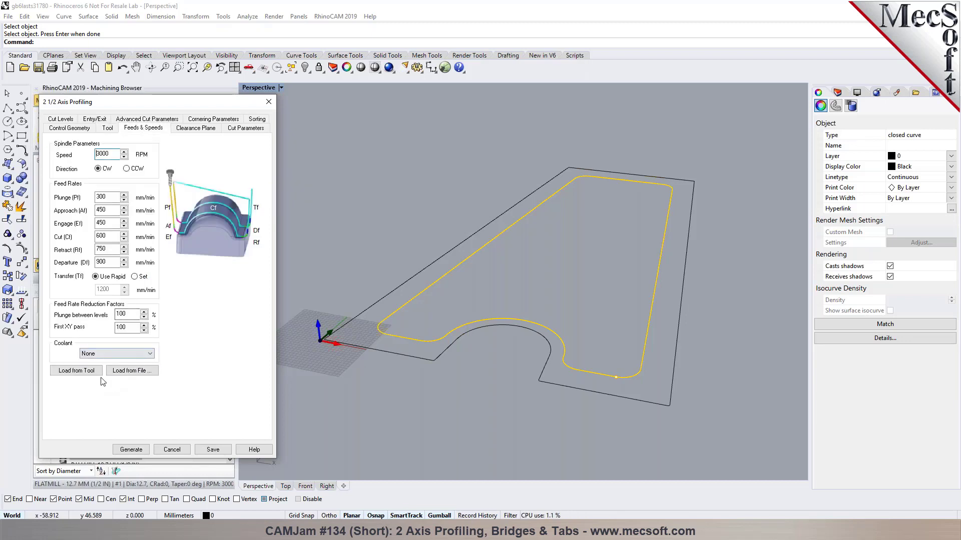
pyautogui.click(204, 129)
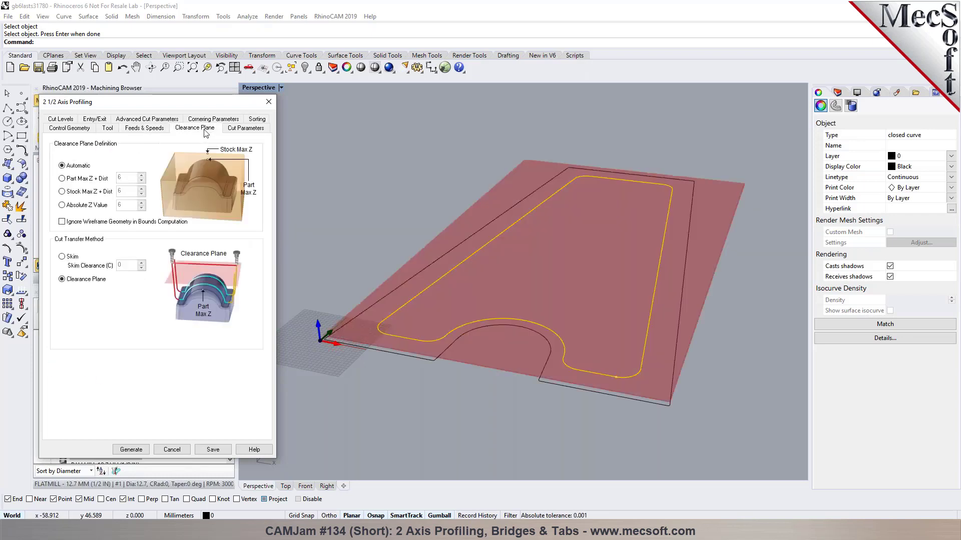
pyautogui.click(246, 129)
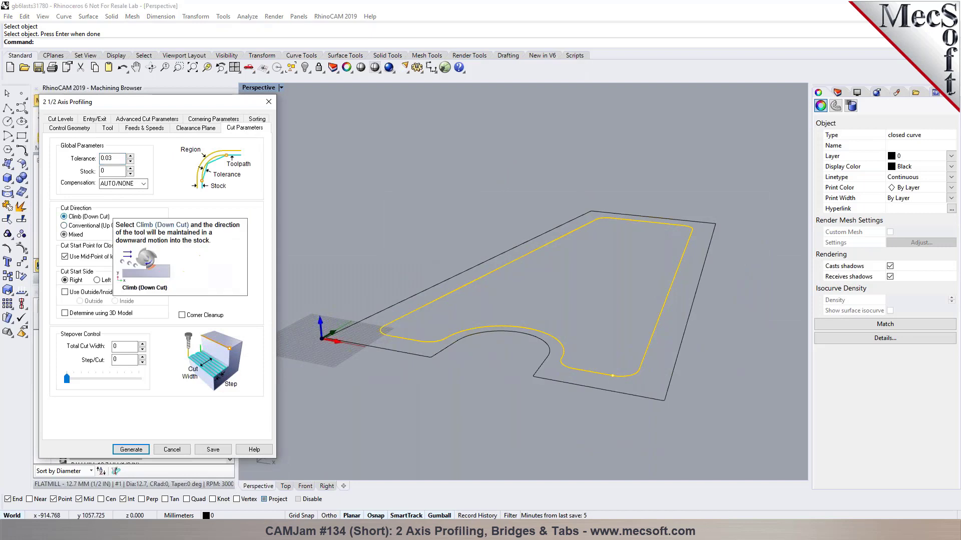
pyautogui.click(75, 218)
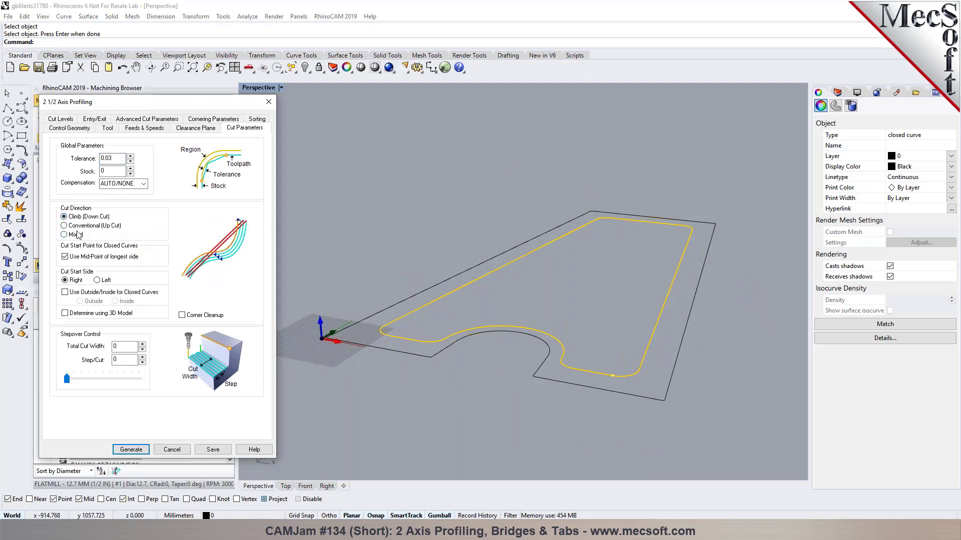
pyautogui.moveTo(76, 235)
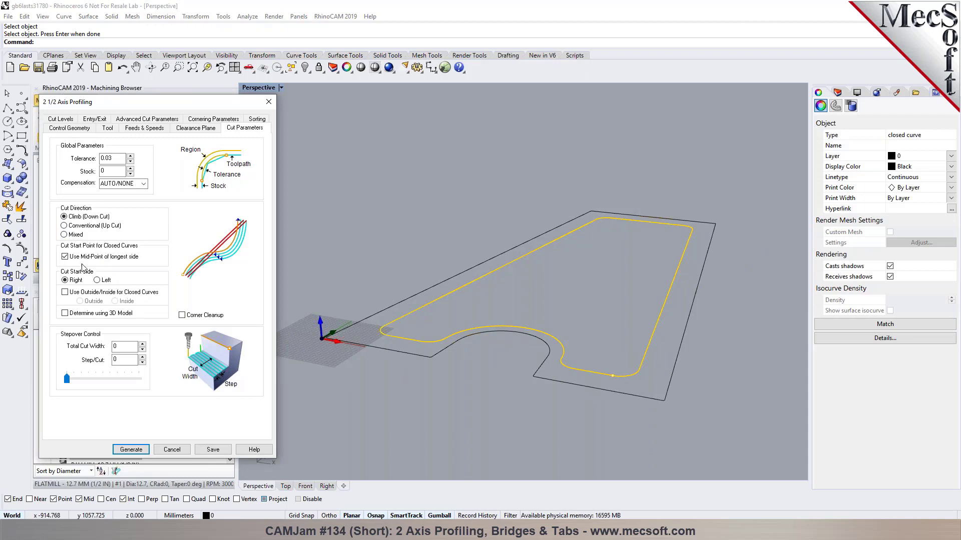
pyautogui.click(87, 293)
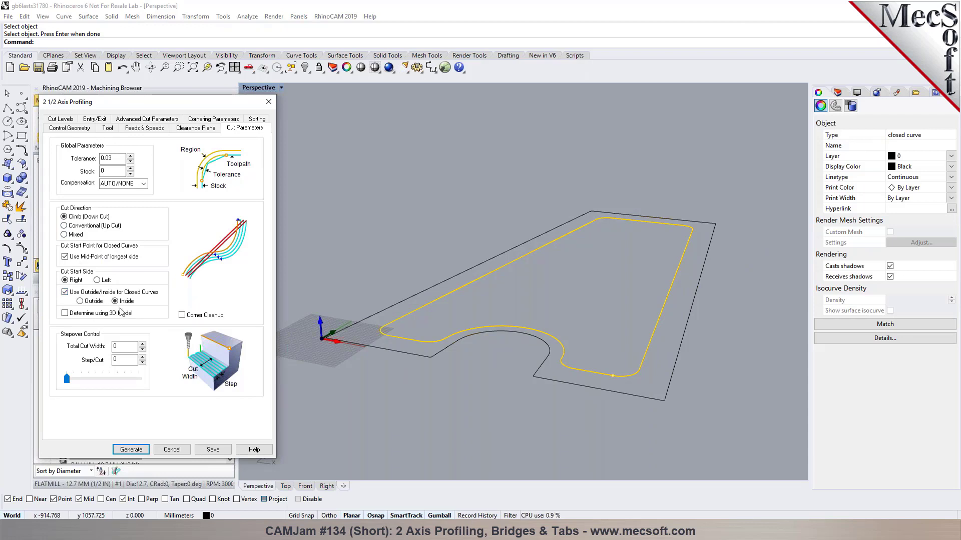
pyautogui.click(111, 159)
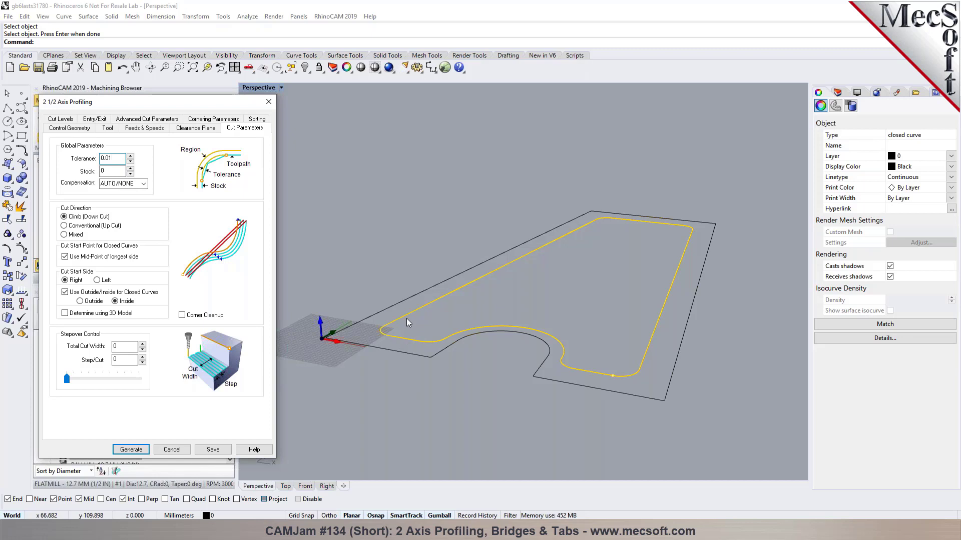
pyautogui.moveTo(110, 172)
pyautogui.scroll(3, 364, 316)
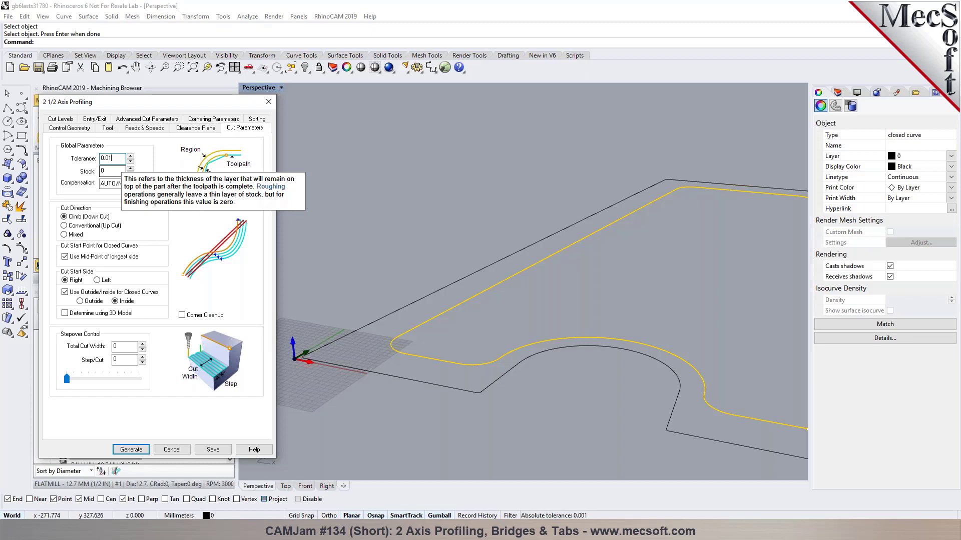
# - Set the operation's total cut depth and rough depth to 19.1 mm
pyautogui.click(65, 122)
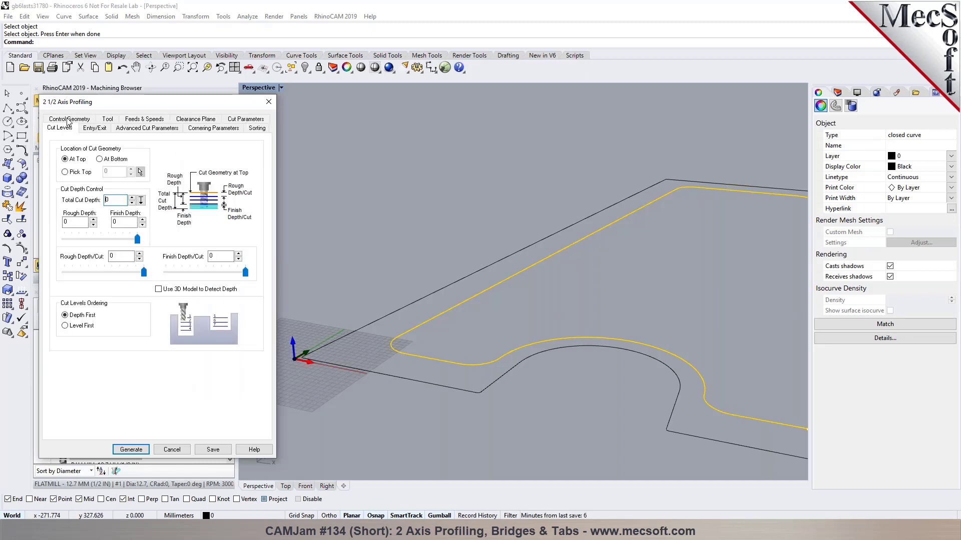
pyautogui.doubleClick(121, 199)
pyautogui.write('19.1')
pyautogui.hotkey('shift', 'Left')
pyautogui.write('1')
# - Set the rough depth per cut to 9.55 mm
pyautogui.click(126, 256)
pyautogui.click(129, 258)
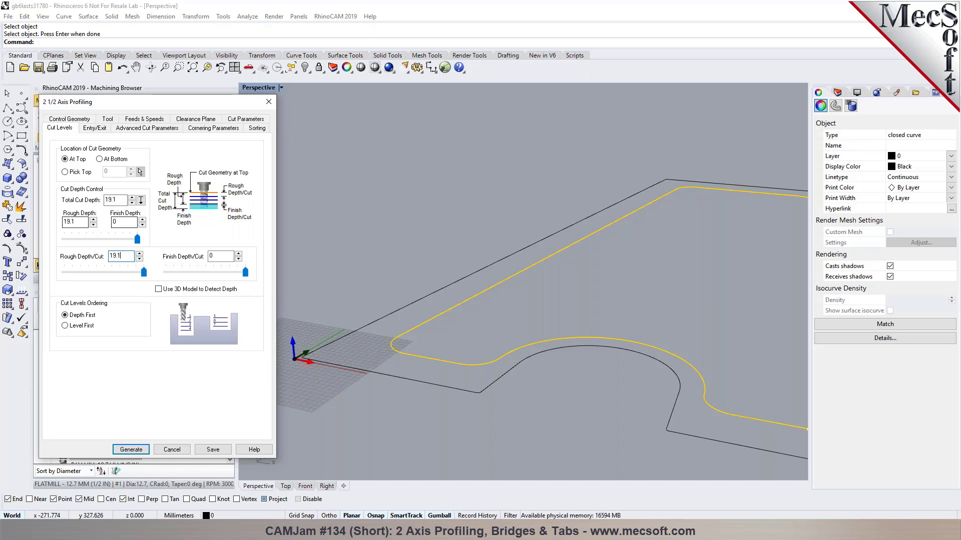
pyautogui.doubleClick(116, 256)
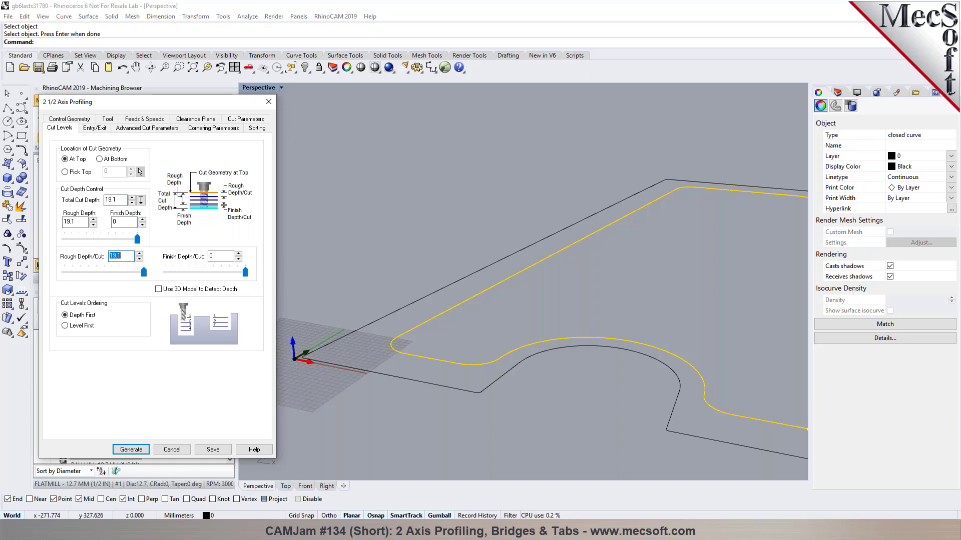
pyautogui.write('5')
pyautogui.press('Tab')
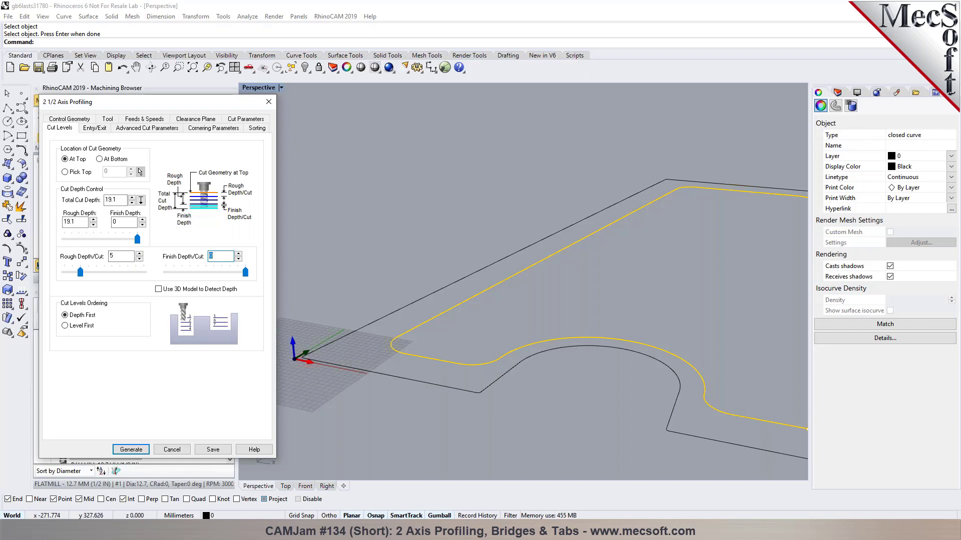
pyautogui.moveTo(81, 272); pyautogui.dragTo(111, 278)
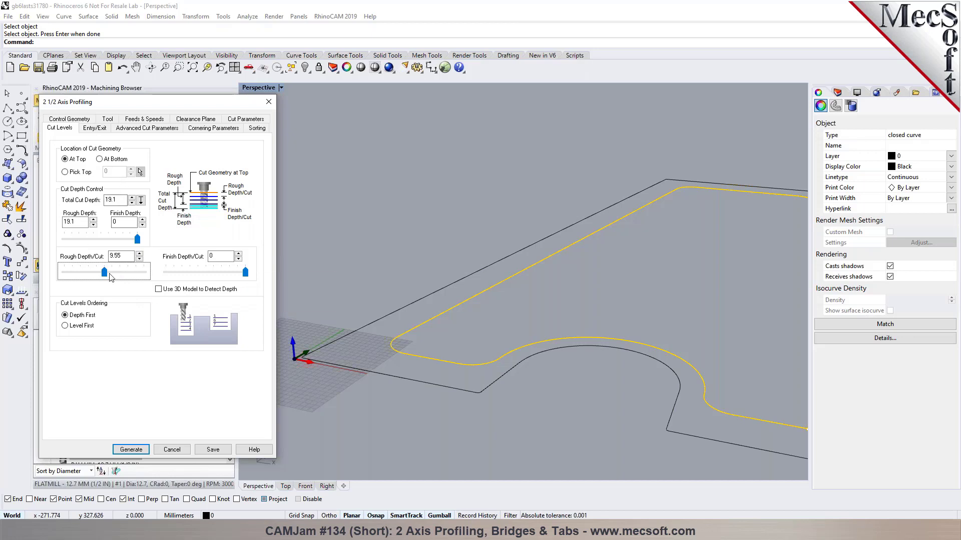
pyautogui.moveTo(105, 273)
pyautogui.mouseDown()
pyautogui.moveTo(92, 276)
pyautogui.moveTo(109, 275)
pyautogui.mouseUp()
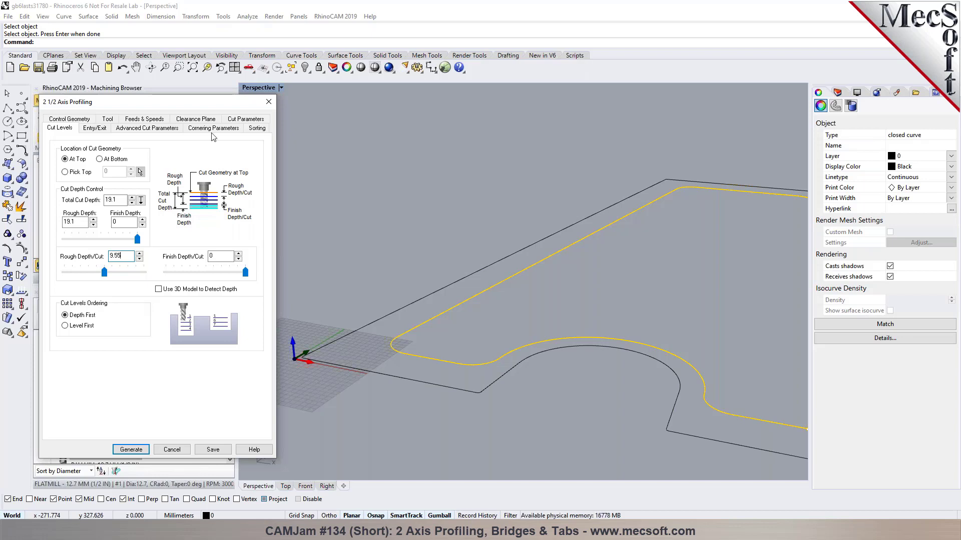
# - Set the entry motion to Along Path with angle 15 and height 10, and the exit motion to None
pyautogui.click(93, 128)
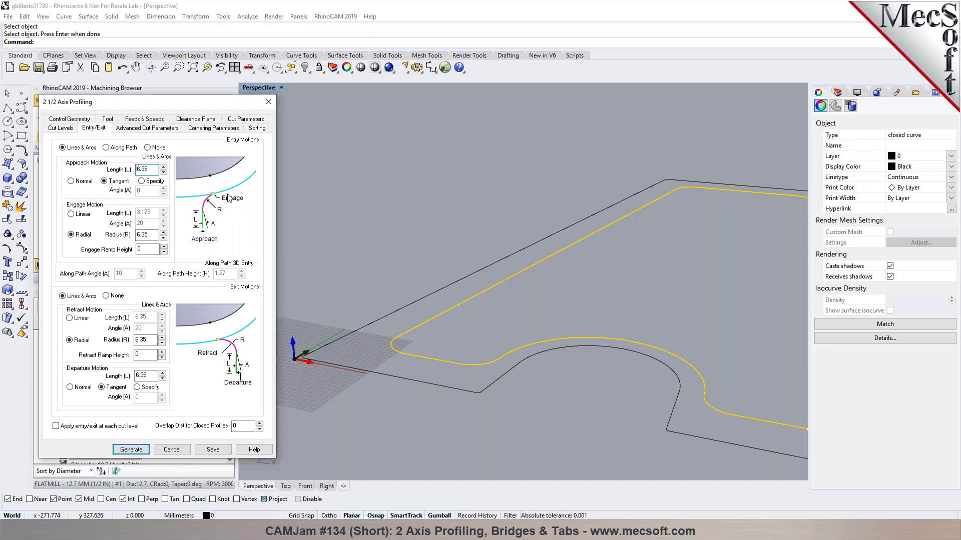
pyautogui.click(124, 148)
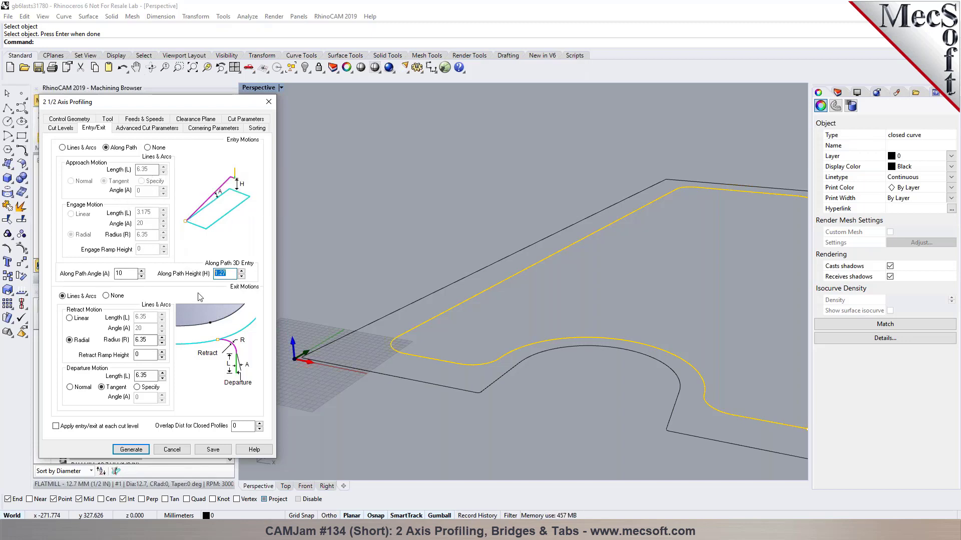
pyautogui.write('10')
pyautogui.doubleClick(121, 273)
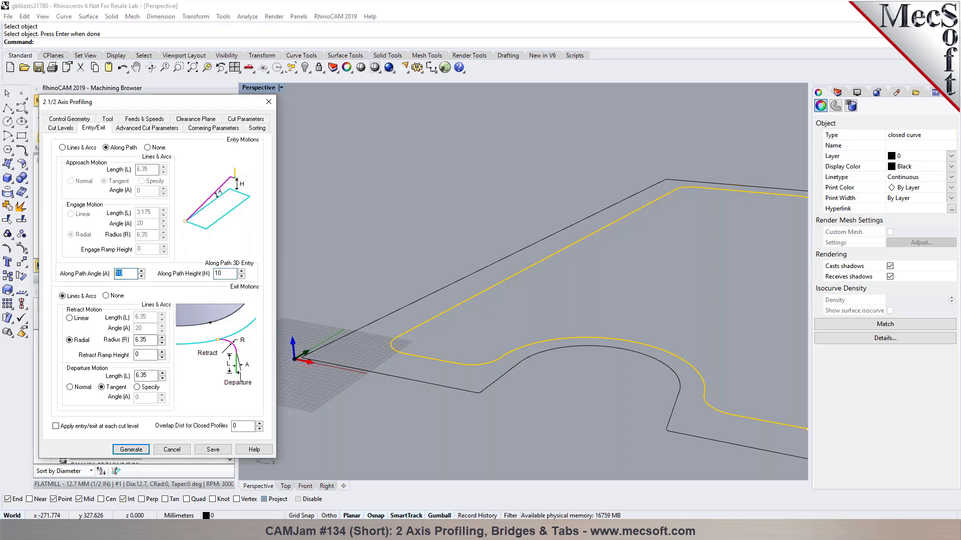
pyautogui.click(106, 296)
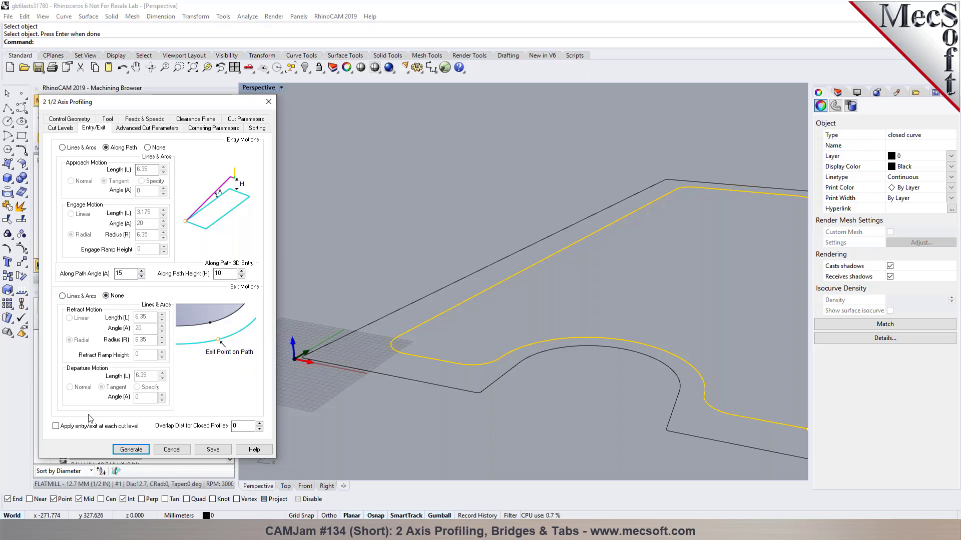
# - Use arc fitting with a fitting tolerance of 0.02 and generate the profiling toolpath
pyautogui.click(148, 128)
pyautogui.click(130, 218)
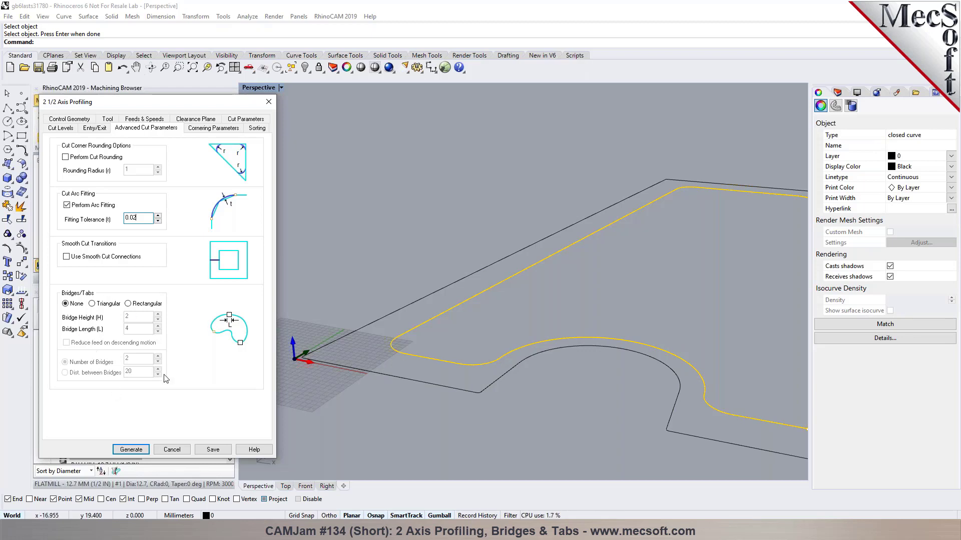
pyautogui.click(131, 450)
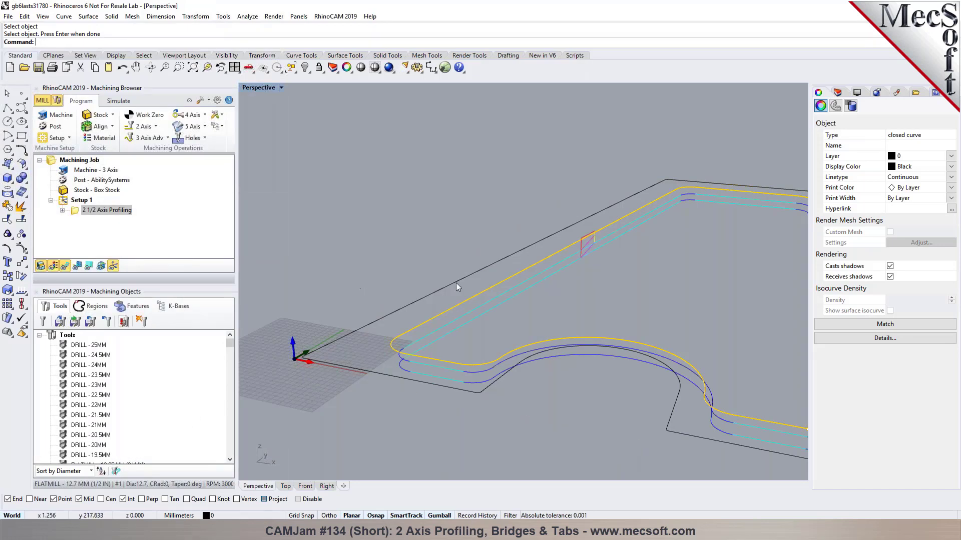
# - Examine the generated toolpath's along-path entry ramps and its cut levels around the inner curve
pyautogui.moveTo(497, 283); pyautogui.dragTo(460, 280, button='right')
pyautogui.scroll(5, 403, 253)
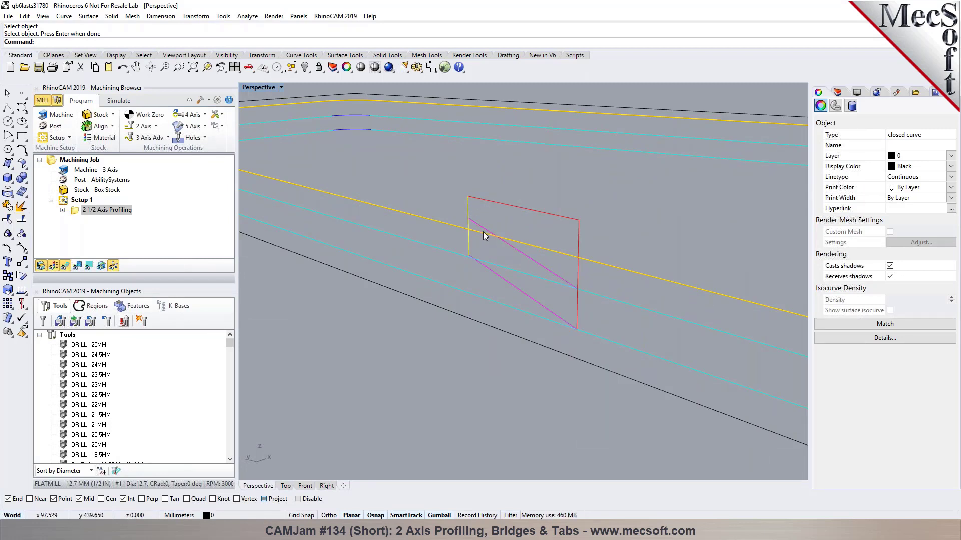
pyautogui.scroll(-8, 377, 273)
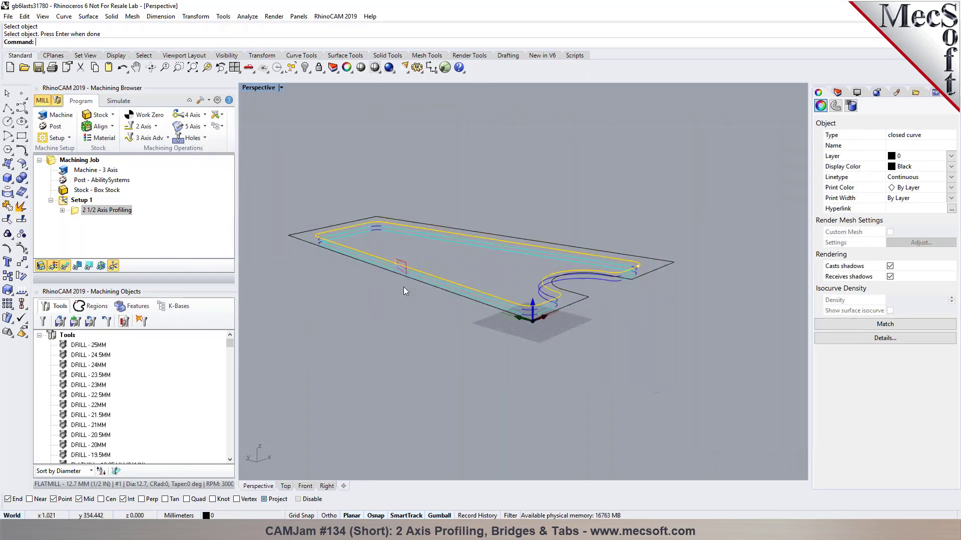
pyautogui.moveTo(510, 305); pyautogui.dragTo(678, 356, button='right')
pyautogui.scroll(6, 676, 355)
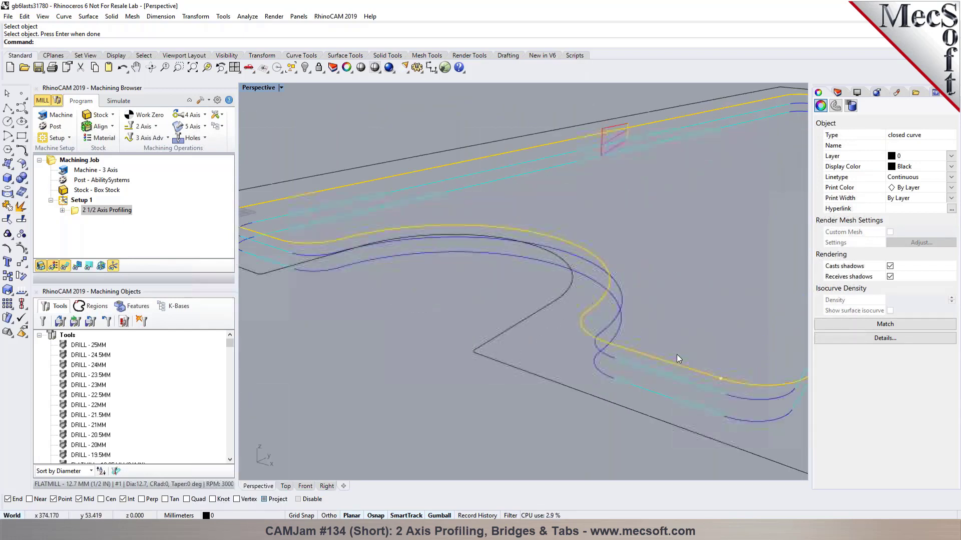
pyautogui.scroll(-4, 676, 355)
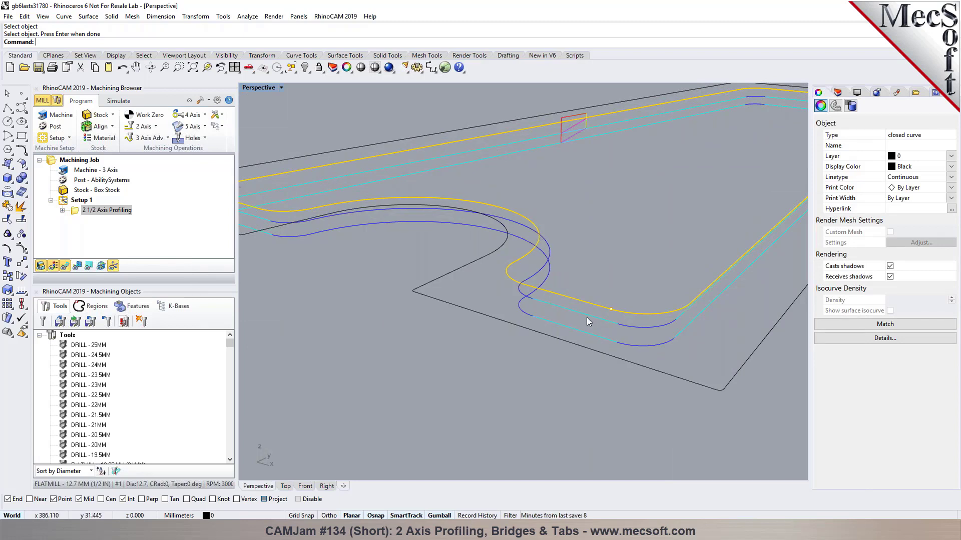
pyautogui.scroll(-2, 605, 321)
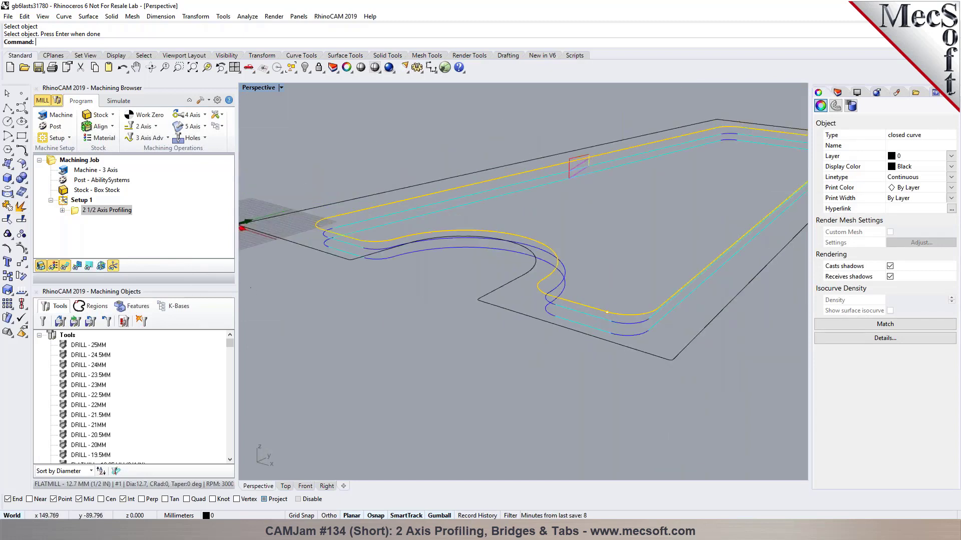
# - Display the toolpath by Z level, comparing the -9.55 and -19.1 levels
pyautogui.click(101, 265)
pyautogui.click(678, 234)
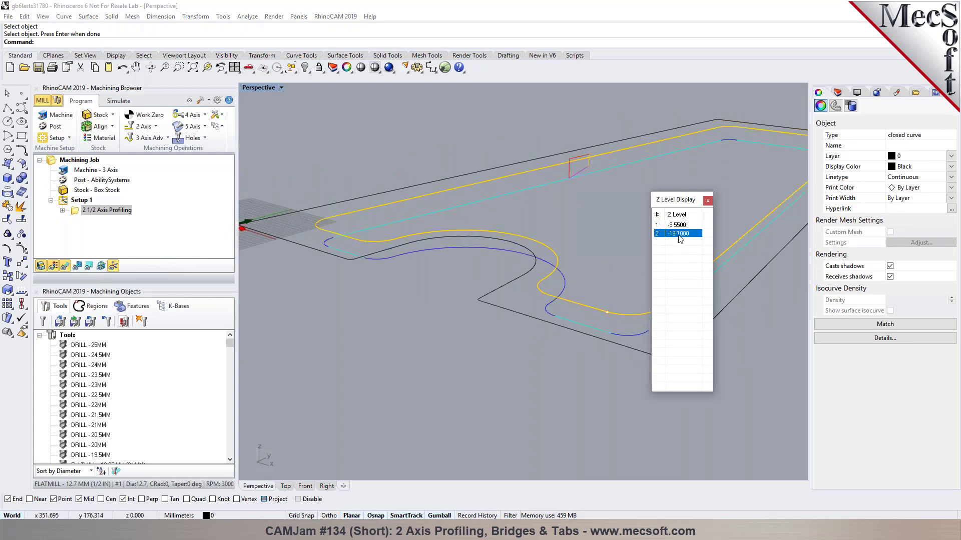
pyautogui.click(680, 225)
pyautogui.click(682, 233)
pyautogui.click(682, 225)
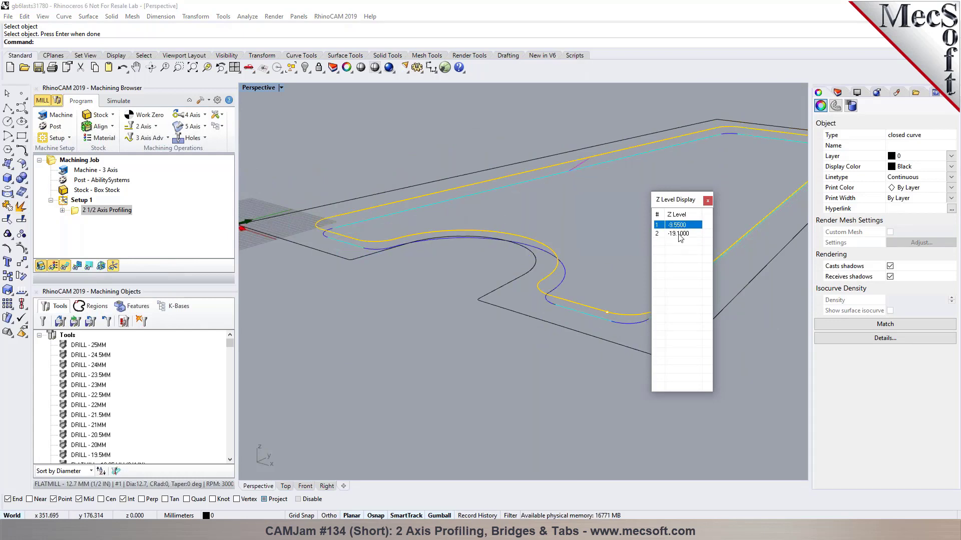
pyautogui.click(679, 234)
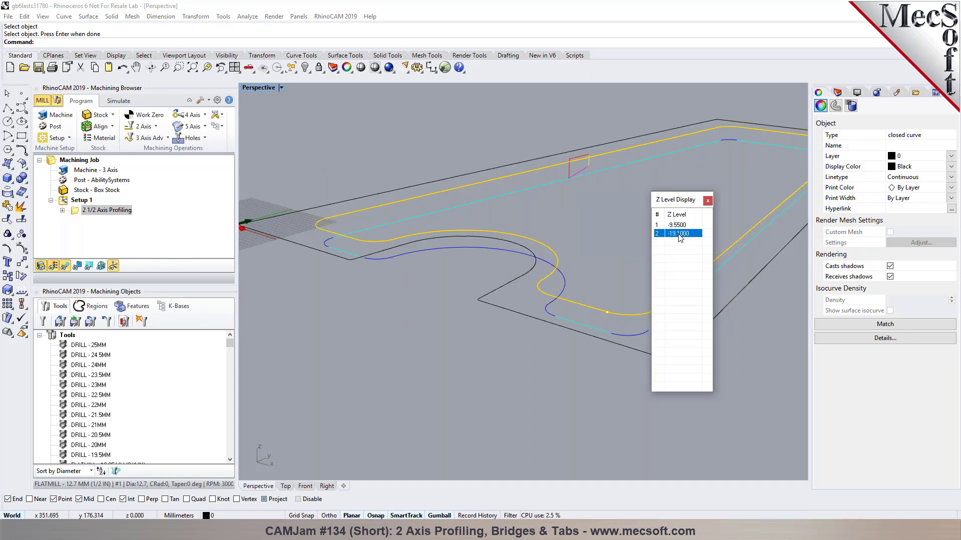
# - Close the Z level display and simulate the 2 1/2 Axis Profiling operation on the box stock
pyautogui.click(708, 201)
pyautogui.scroll(-5, 448, 358)
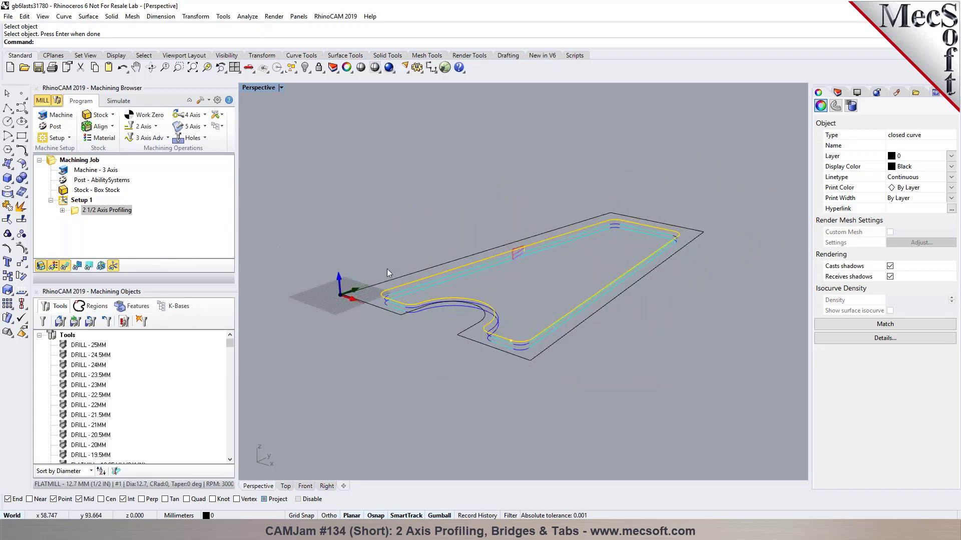
pyautogui.moveTo(358, 197); pyautogui.dragTo(366, 201, button='right')
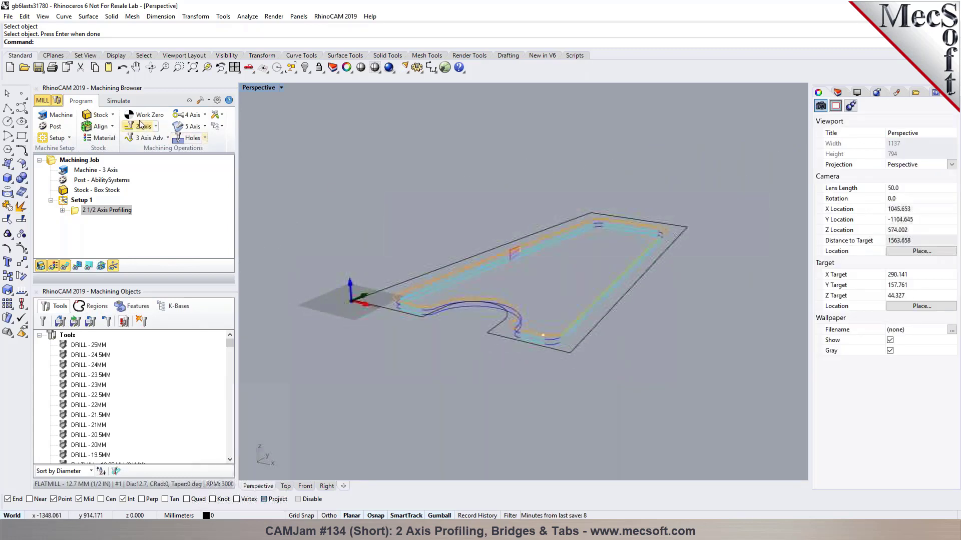
pyautogui.click(119, 101)
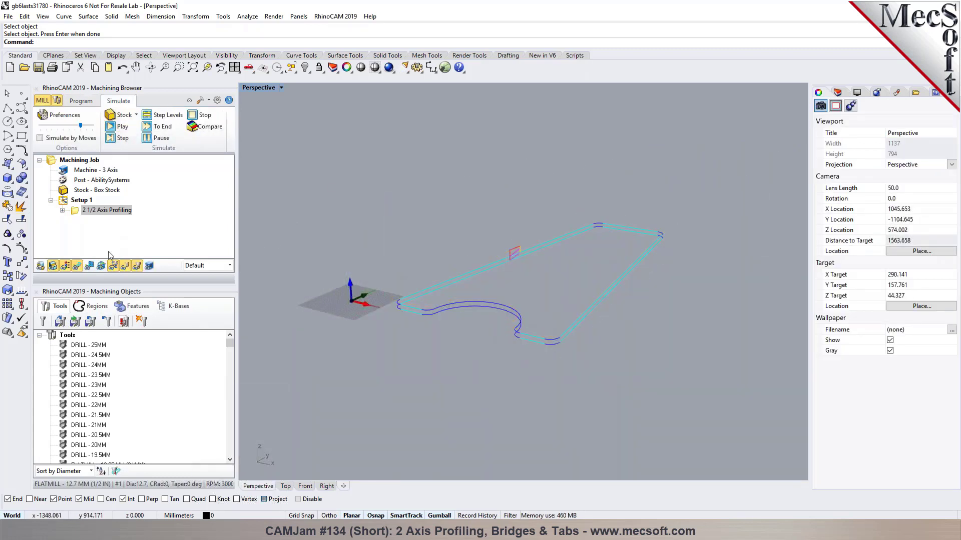
pyautogui.click(78, 210)
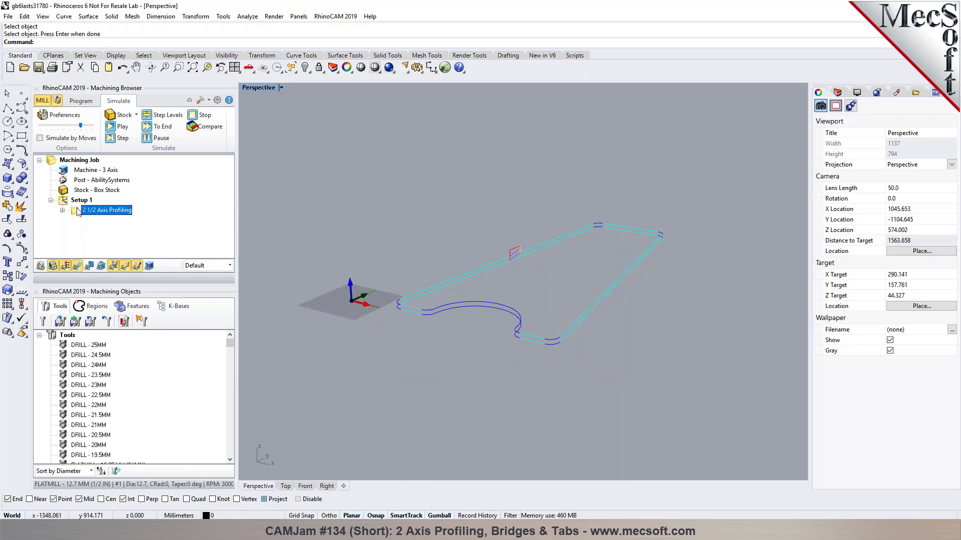
pyautogui.click(110, 127)
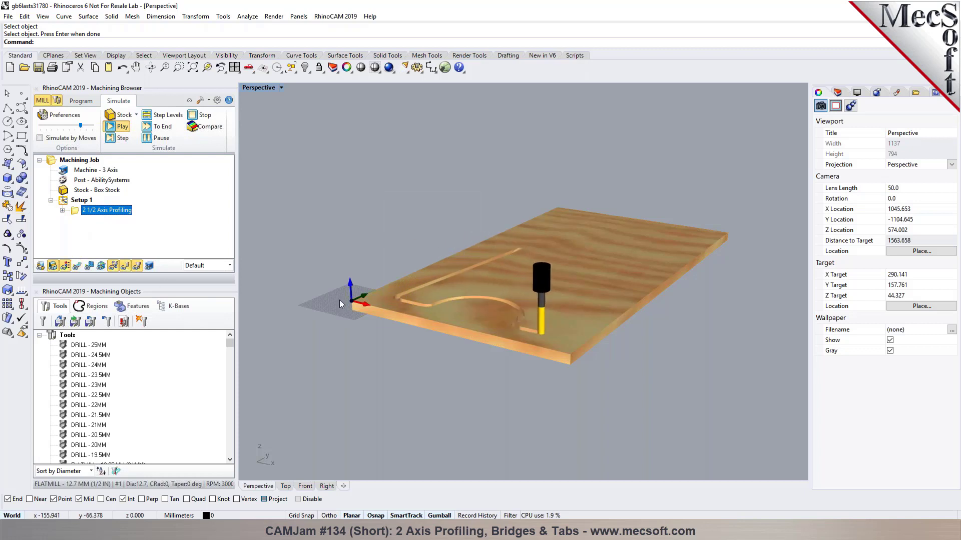
# - Examine the simulated profile cut from above and from beneath the stock as the cutter works through both levels
pyautogui.scroll(5, 424, 298)
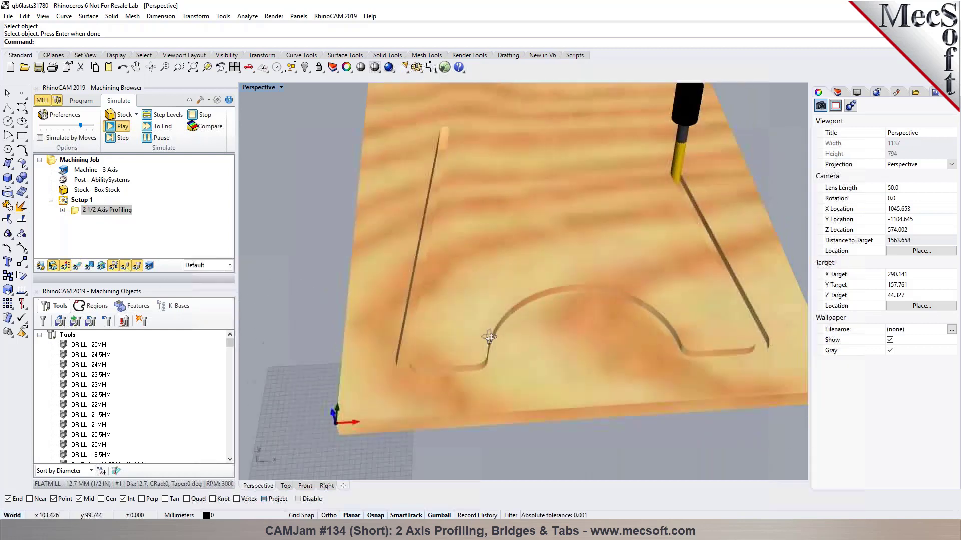
pyautogui.moveTo(492, 340); pyautogui.dragTo(375, 275, button='right')
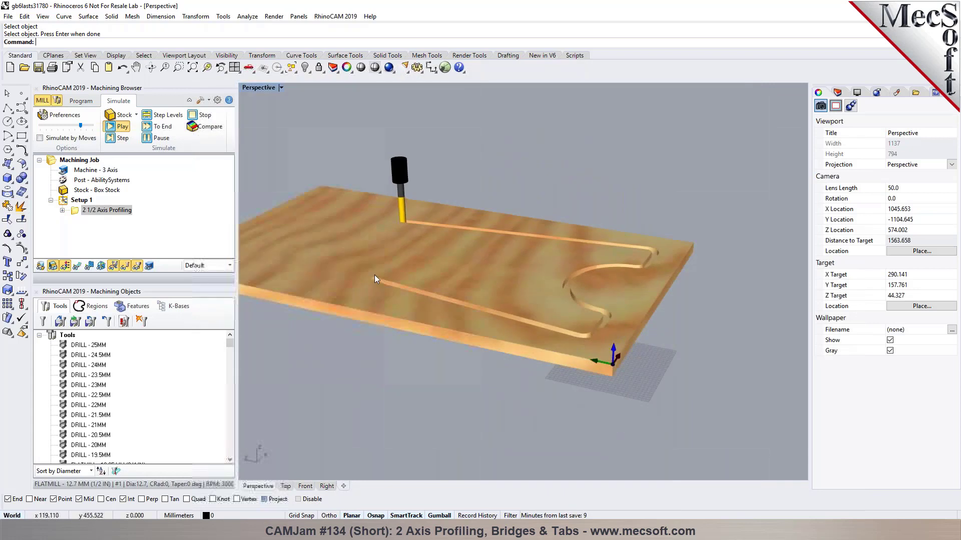
pyautogui.scroll(3, 374, 274)
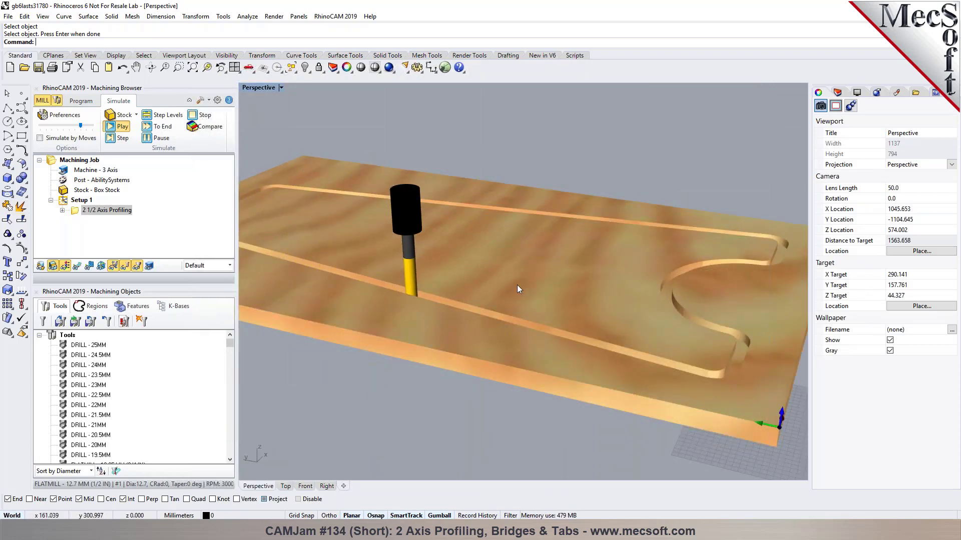
pyautogui.moveTo(542, 307); pyautogui.dragTo(459, 252, button='right')
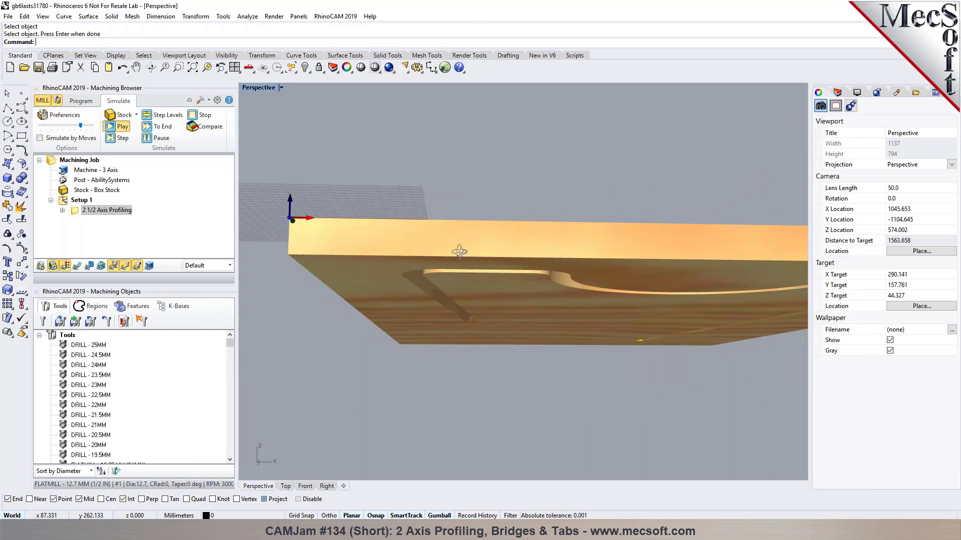
pyautogui.moveTo(459, 252); pyautogui.dragTo(479, 307, button='right')
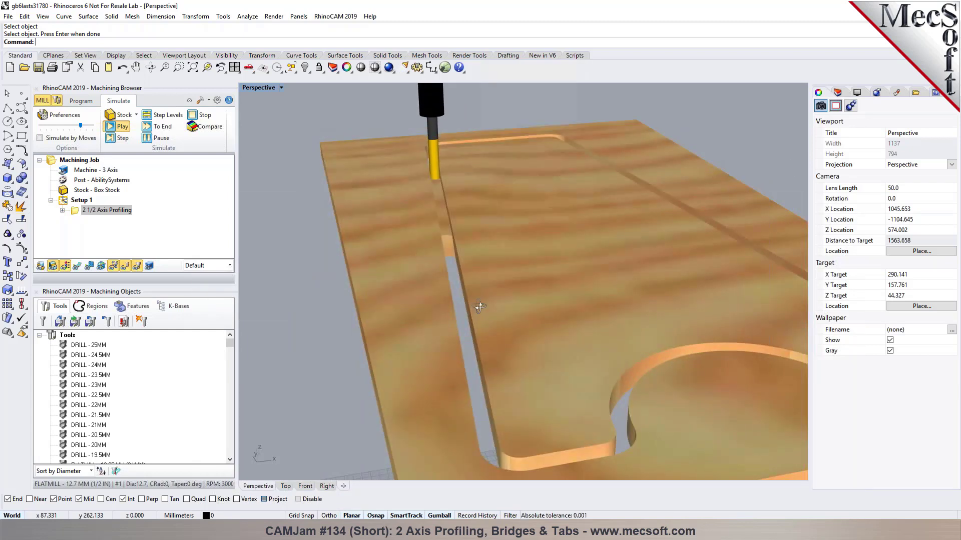
pyautogui.scroll(5, 435, 295)
pyautogui.moveTo(479, 307); pyautogui.dragTo(376, 283, button='right')
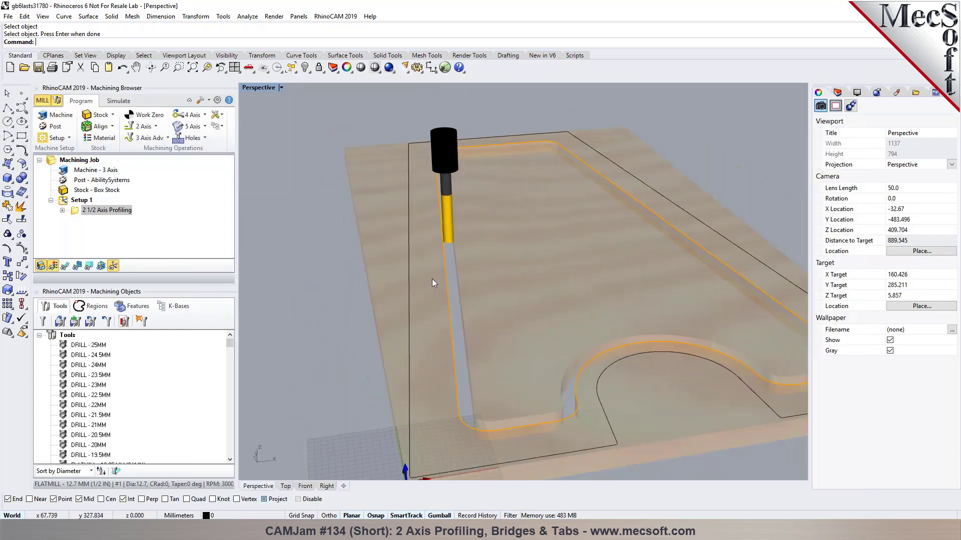
# - Add triangular bridges with height 5 and length 25 to the profiling operation and regenerate the toolpath
pyautogui.click(74, 212)
pyautogui.doubleClick(75, 212)
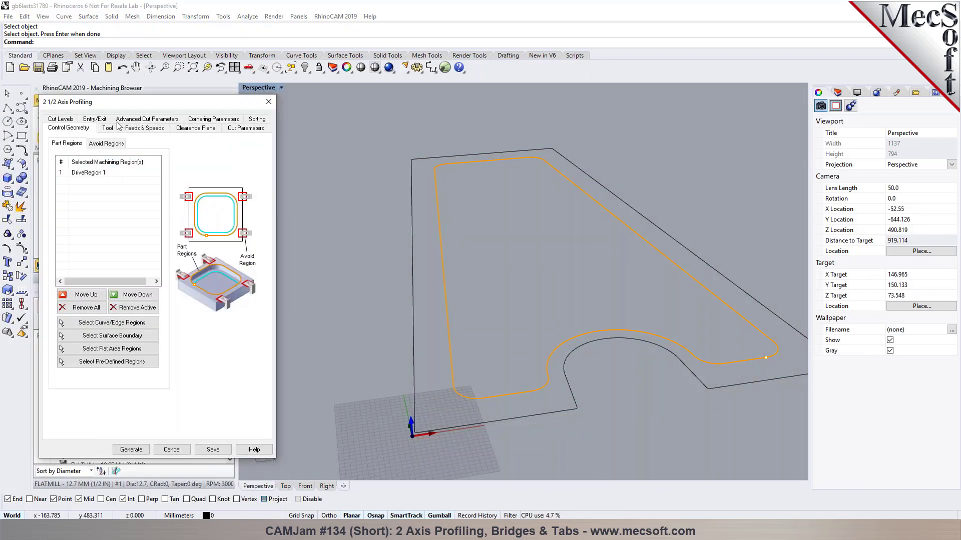
pyautogui.click(159, 120)
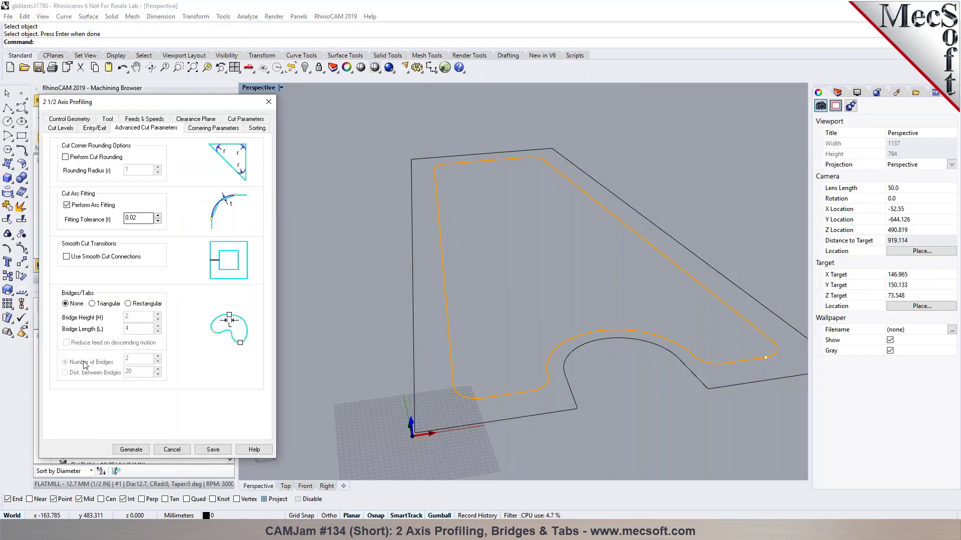
pyautogui.click(115, 307)
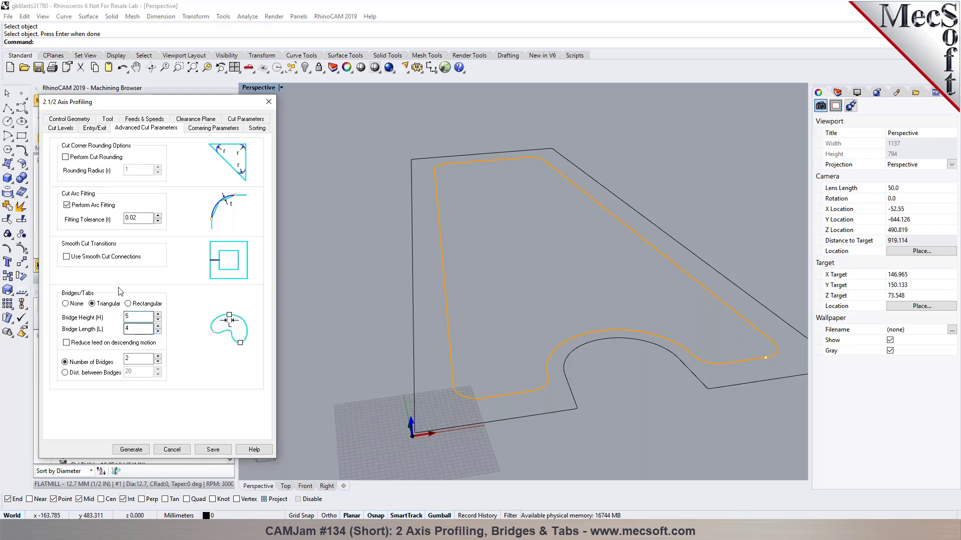
pyautogui.write('5')
pyautogui.press('Tab')
pyautogui.write('25')
pyautogui.click(158, 356)
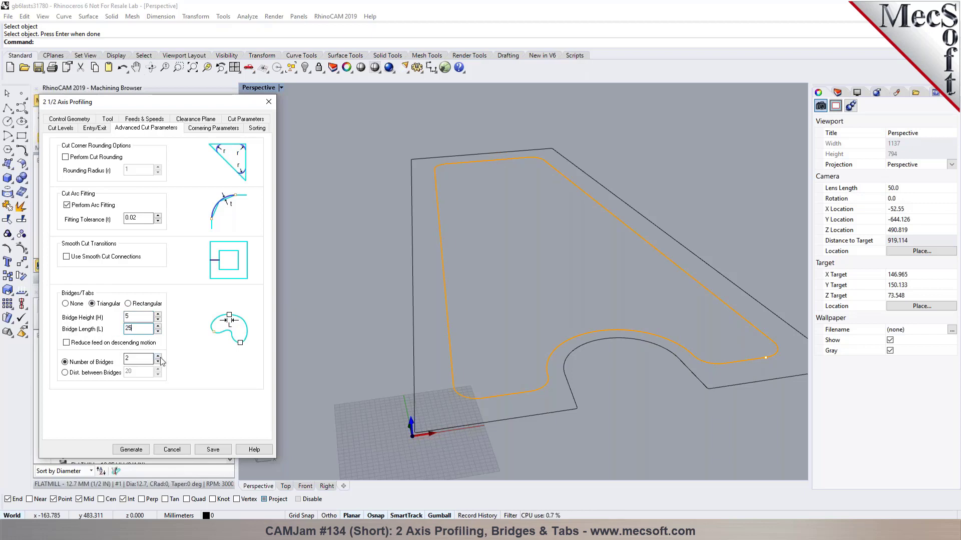
pyautogui.click(138, 449)
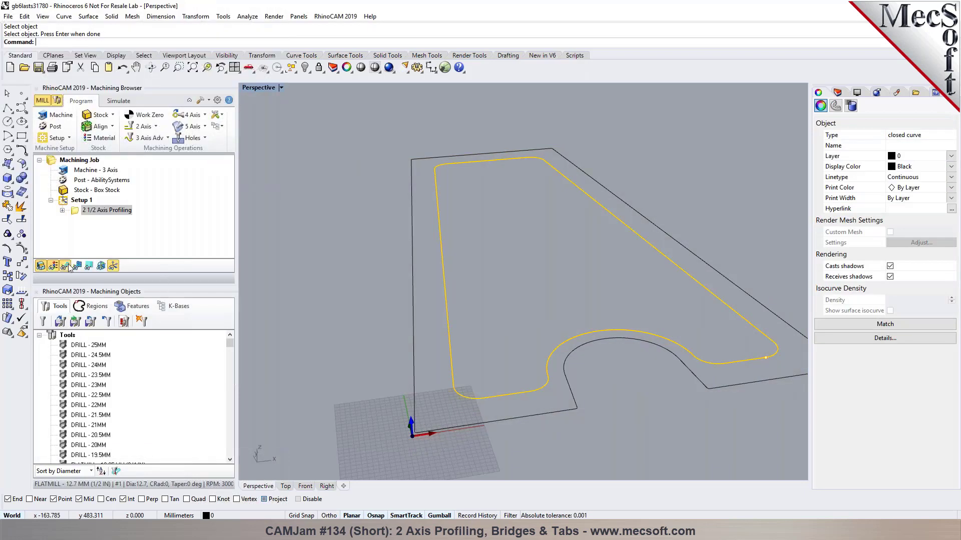
# - Display the regenerated toolpath and examine its lower cut level around the inner curve for bridges
pyautogui.click(68, 265)
pyautogui.moveTo(391, 320); pyautogui.dragTo(473, 339, button='right')
pyautogui.moveTo(654, 263); pyautogui.dragTo(509, 365, button='right')
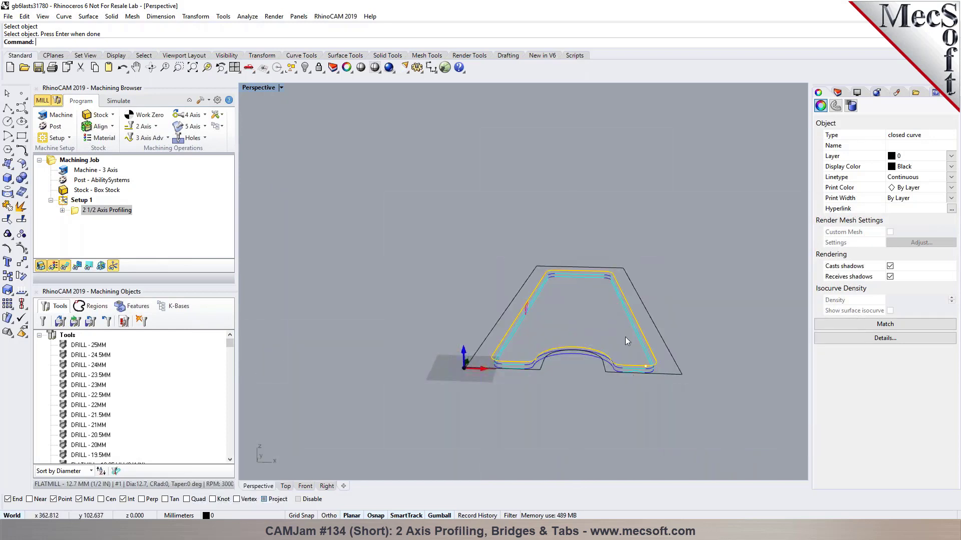
pyautogui.scroll(5, 625, 328)
pyautogui.moveTo(606, 313)
pyautogui.mouseDown(button='right')
pyautogui.moveTo(590, 305)
pyautogui.moveTo(601, 299)
pyautogui.mouseUp(button='right')
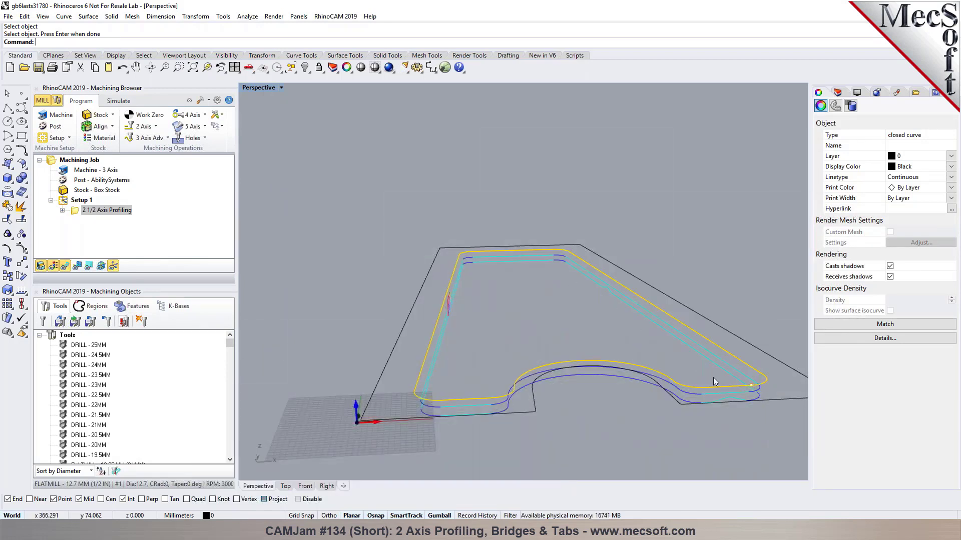
pyautogui.moveTo(714, 382); pyautogui.dragTo(671, 393, button='right')
pyautogui.scroll(-4, 512, 320)
pyautogui.moveTo(512, 320); pyautogui.dragTo(431, 357, button='right')
# - In the Top view, create a machining region from the inner closed curve
pyautogui.click(286, 486)
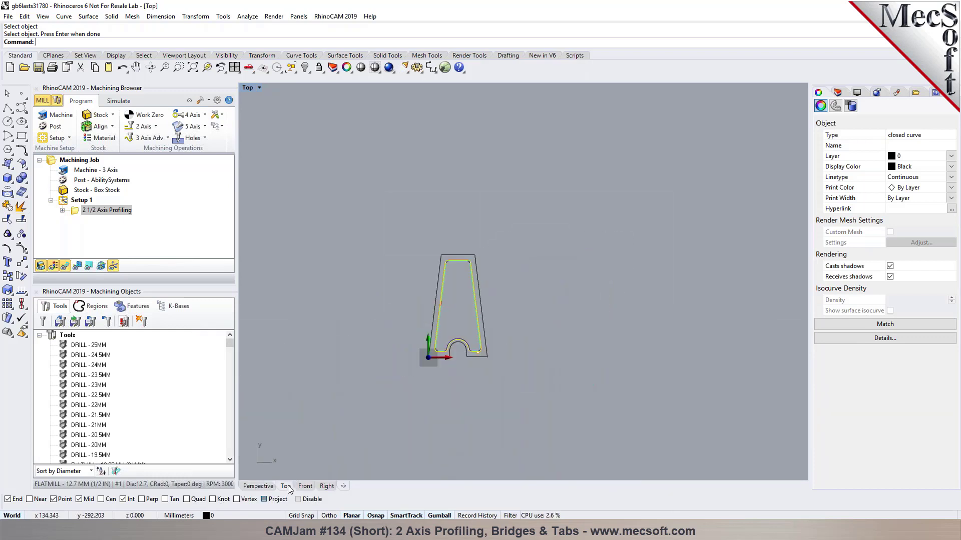
pyautogui.scroll(3, 459, 293)
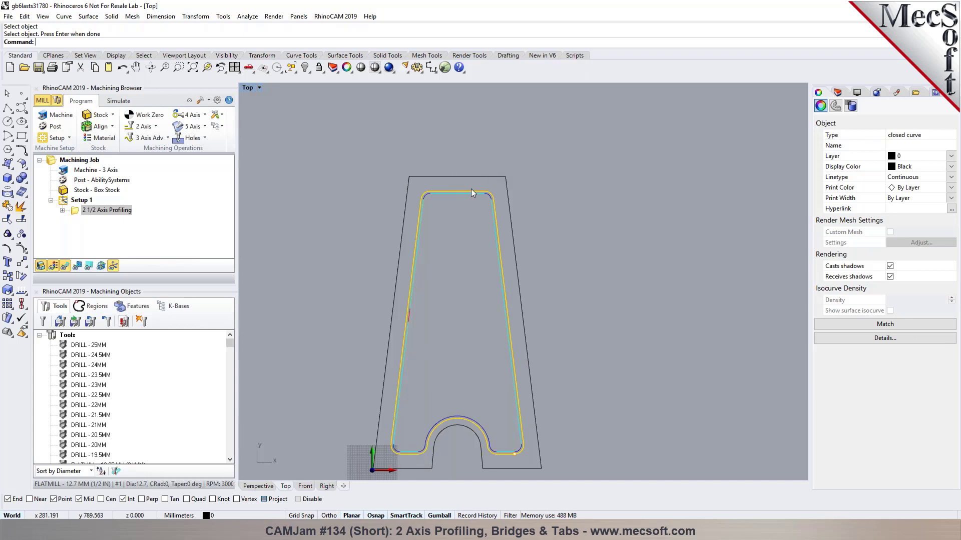
pyautogui.click(97, 307)
pyautogui.click(60, 322)
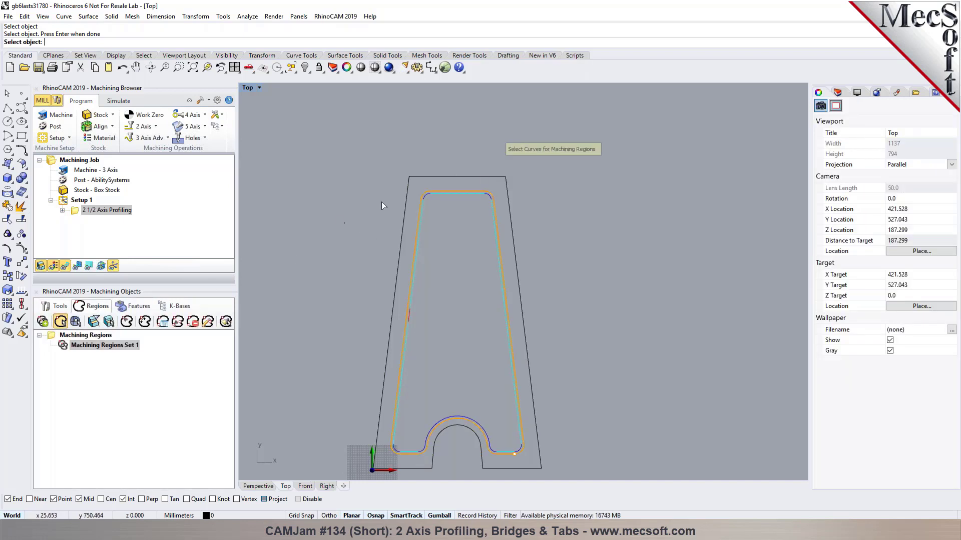
pyautogui.press('Return')
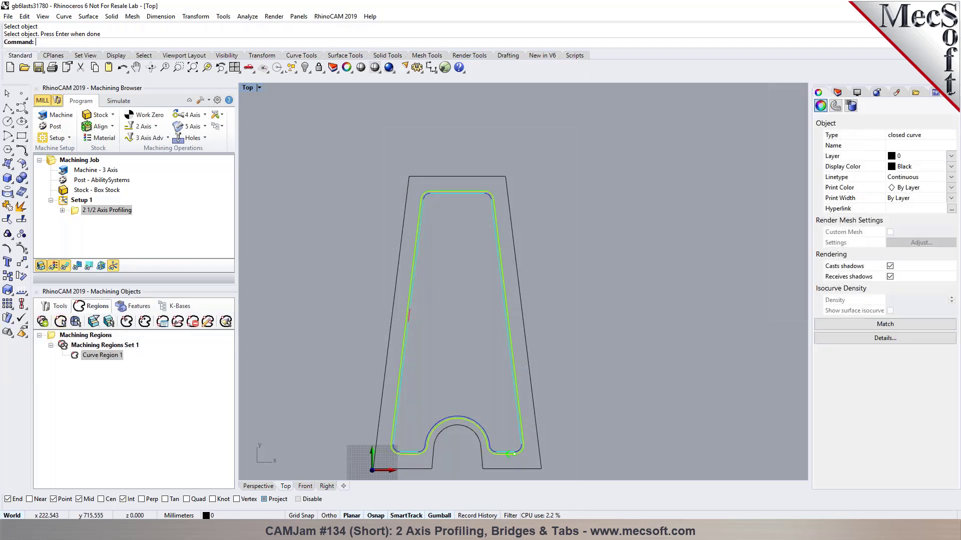
# - Place manual bridge points on the curve region: one at the short top edge's midpoint and two along each slanted side
pyautogui.click(177, 322)
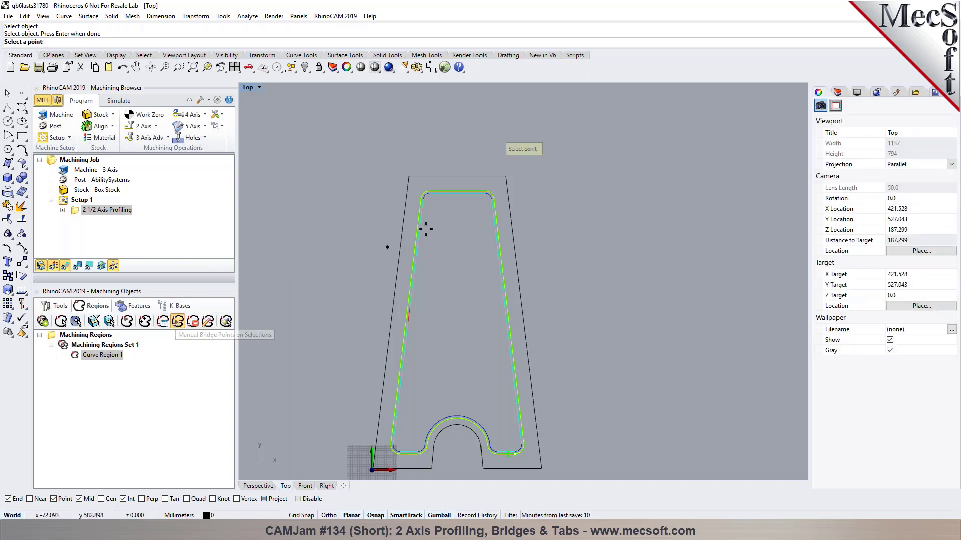
pyautogui.click(458, 192)
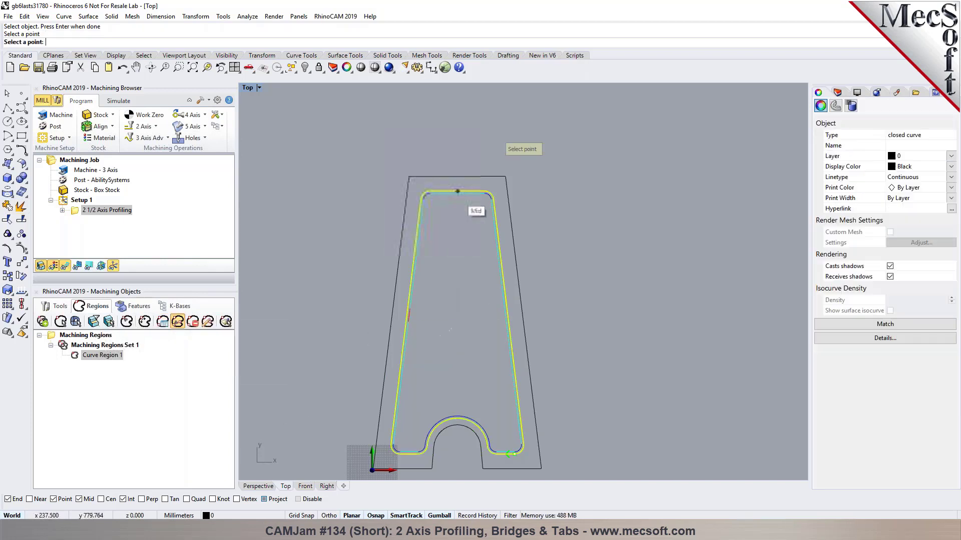
pyautogui.click(499, 245)
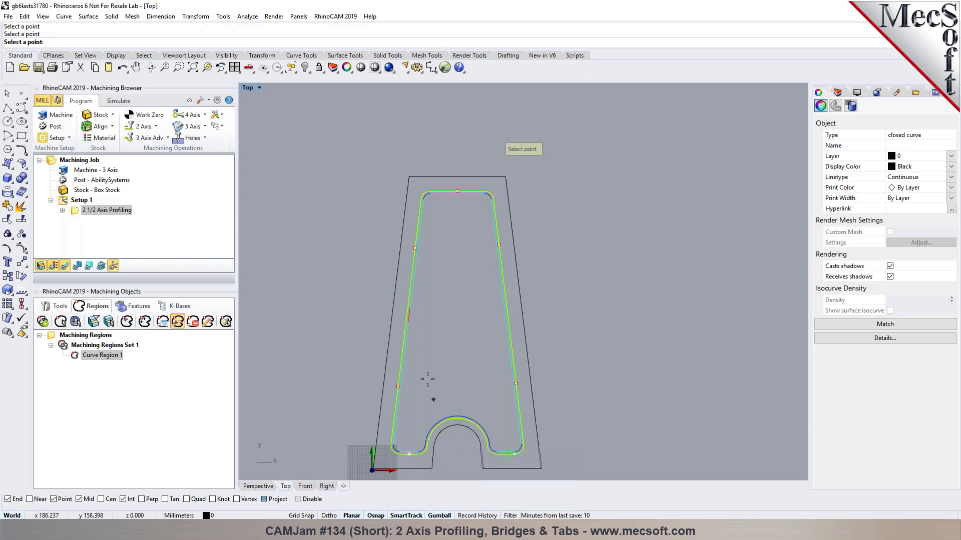
pyautogui.click(503, 295)
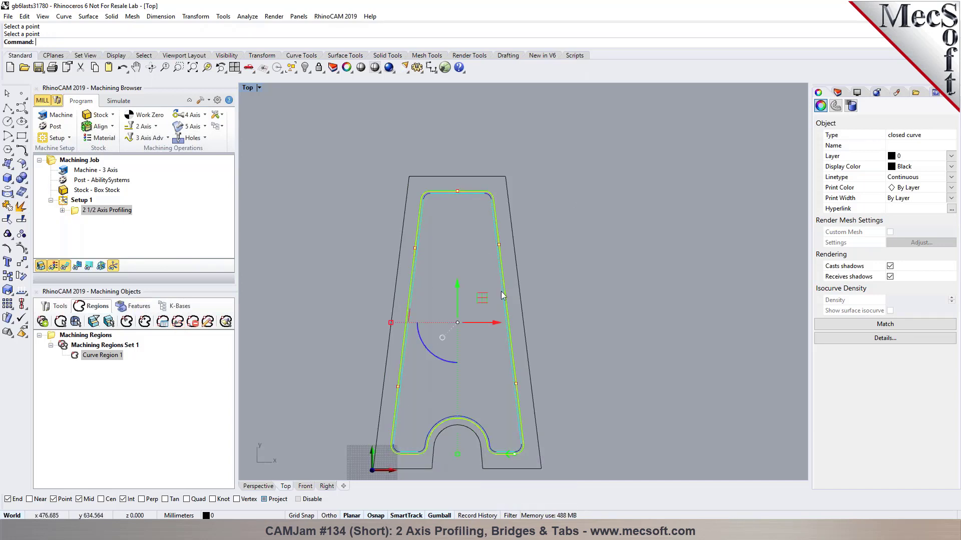
# - Replace the profiling operation's drive region with the predefined Curve Region 1 and regenerate the toolpath
pyautogui.click(269, 484)
pyautogui.click(356, 269)
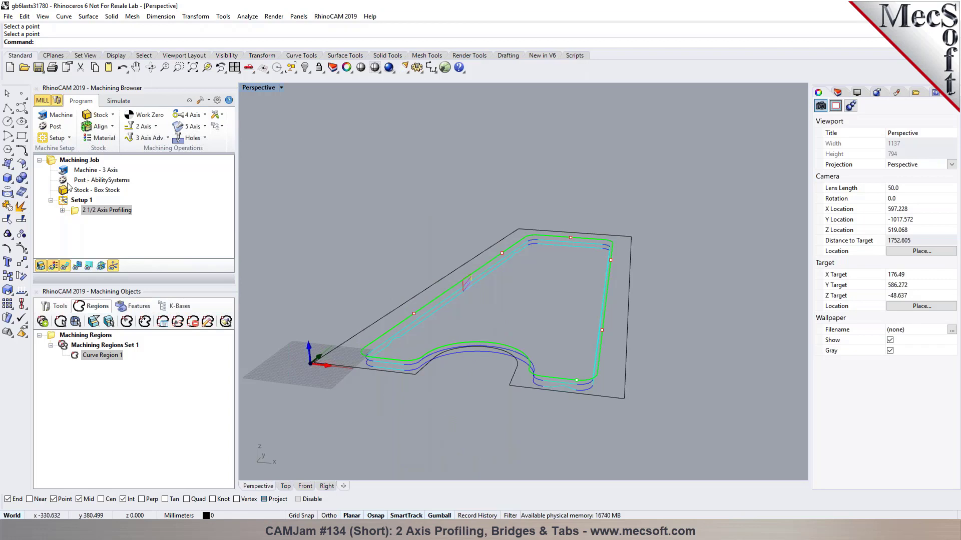
pyautogui.doubleClick(76, 211)
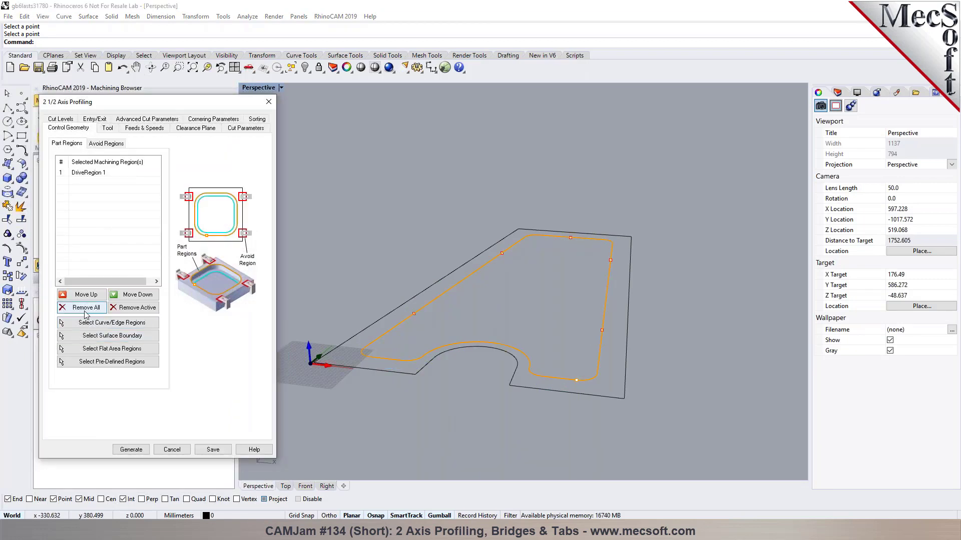
pyautogui.click(86, 309)
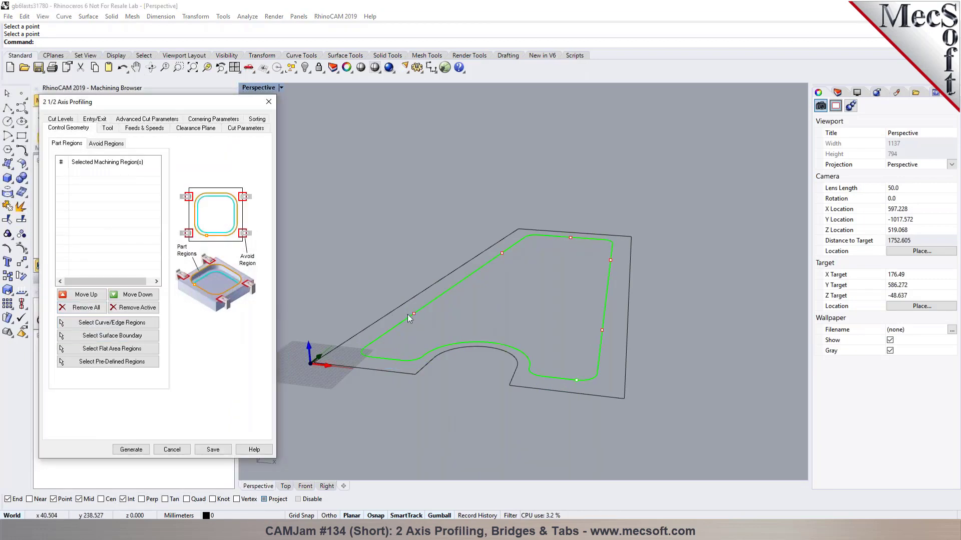
pyautogui.click(136, 363)
pyautogui.click(163, 214)
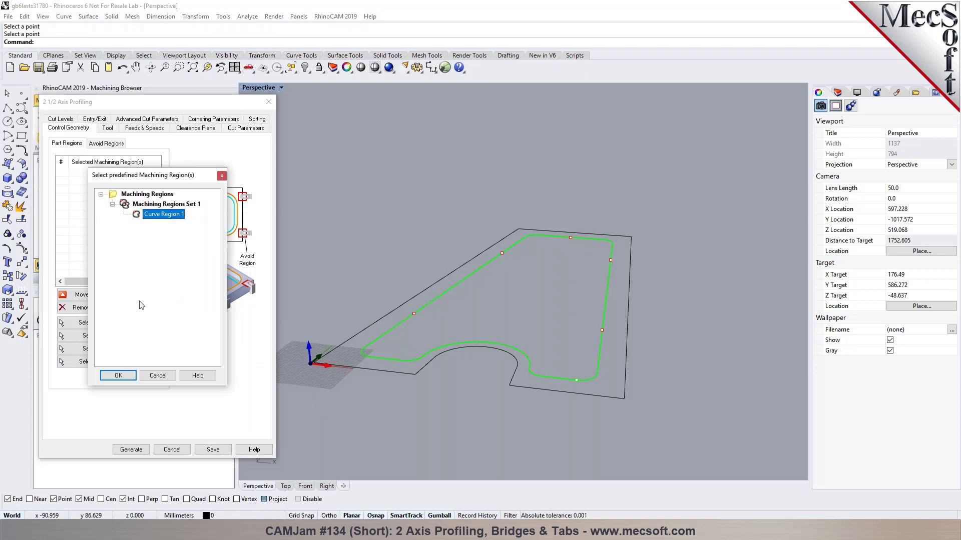
pyautogui.click(119, 375)
pyautogui.click(131, 449)
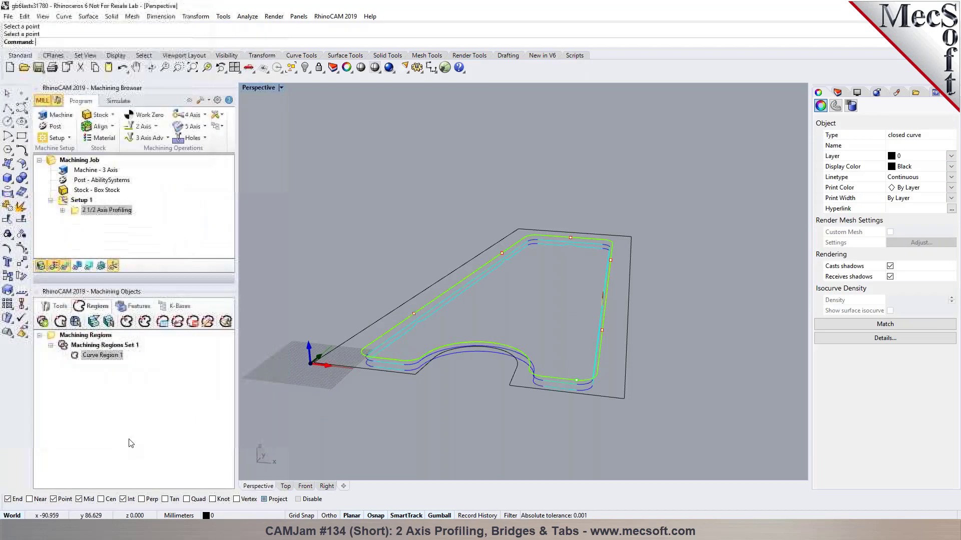
# - Inspect the bridges in the regenerated toolpath and simulate it on the stock with the region overlay hidden
pyautogui.scroll(5, 378, 346)
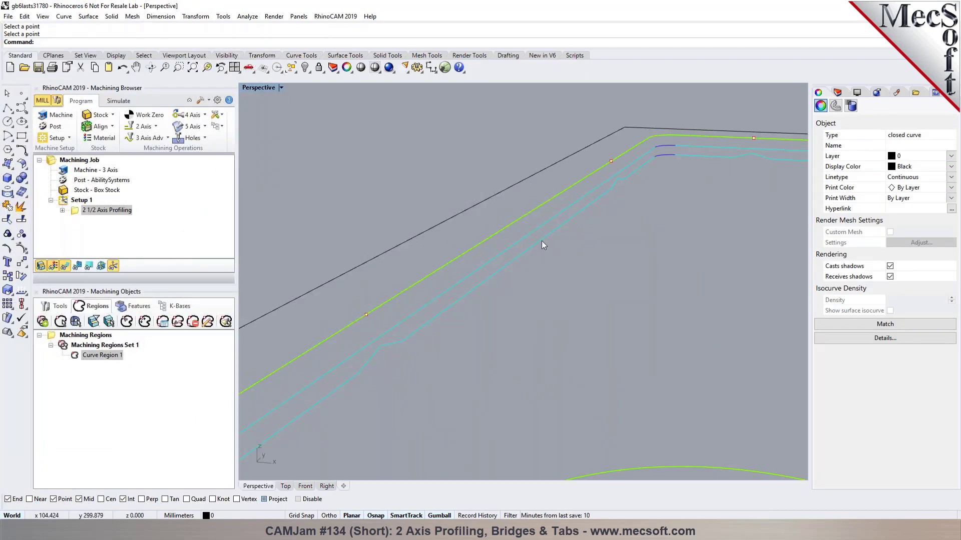
pyautogui.scroll(-5, 615, 187)
pyautogui.moveTo(573, 193); pyautogui.dragTo(699, 228, button='right')
pyautogui.click(125, 103)
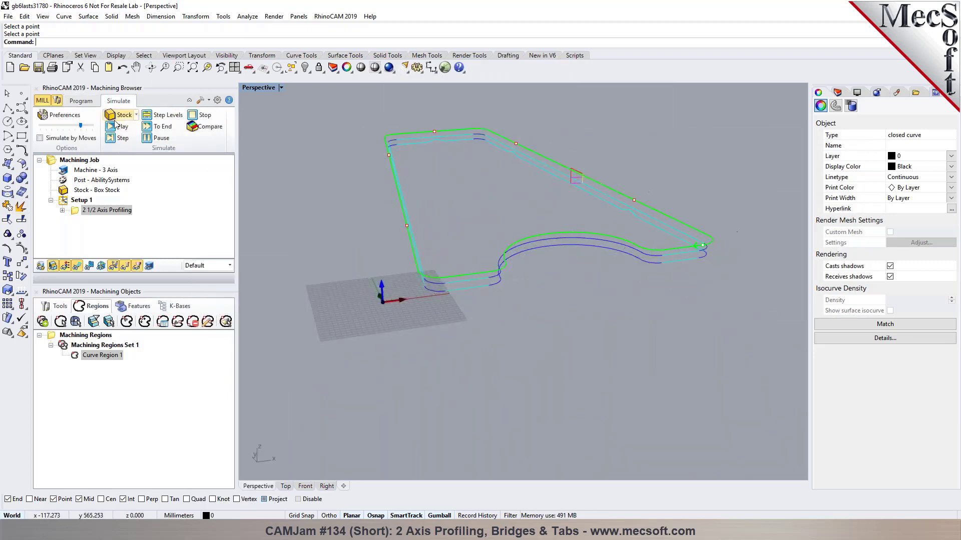
pyautogui.click(111, 128)
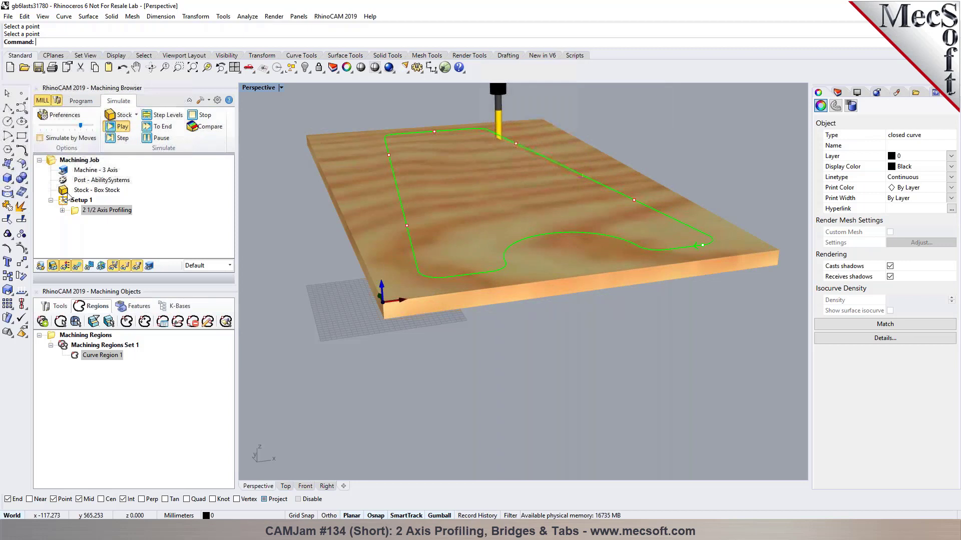
pyautogui.click(60, 306)
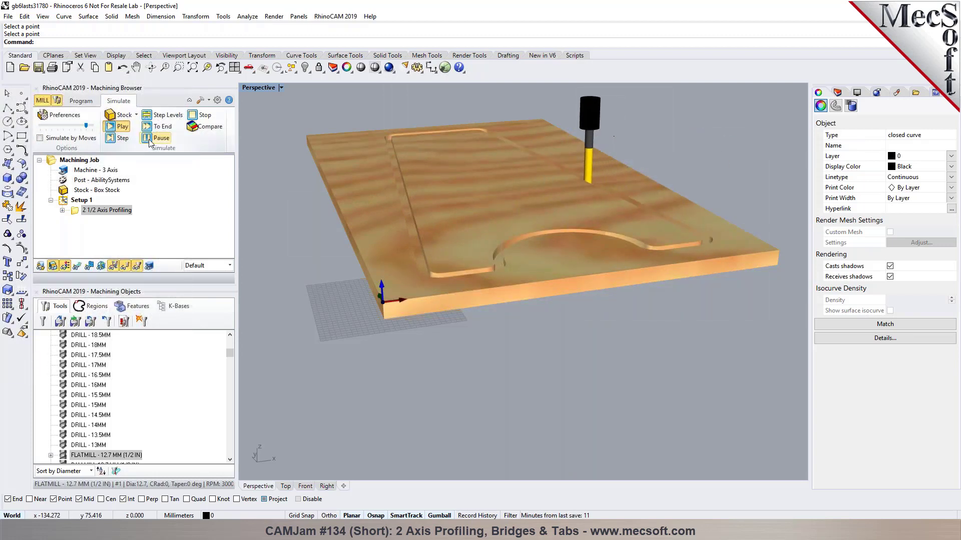
# - Duplicate the 2 1/2 Axis Profiling operation within Setup 1 by copying and pasting it
pyautogui.moveTo(418, 140); pyautogui.dragTo(443, 248, button='right')
pyautogui.scroll(-10, 407, 235)
pyautogui.click(81, 100)
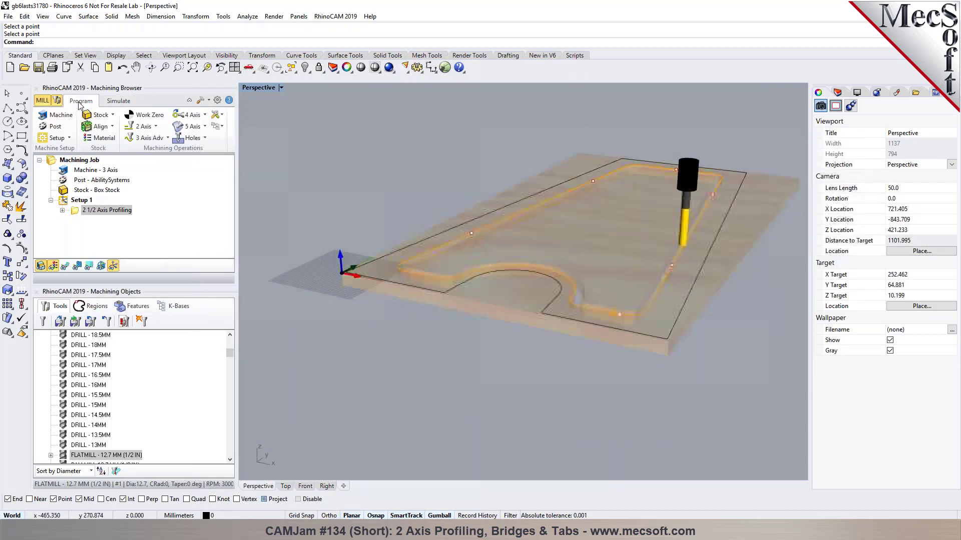
pyautogui.rightClick(79, 215)
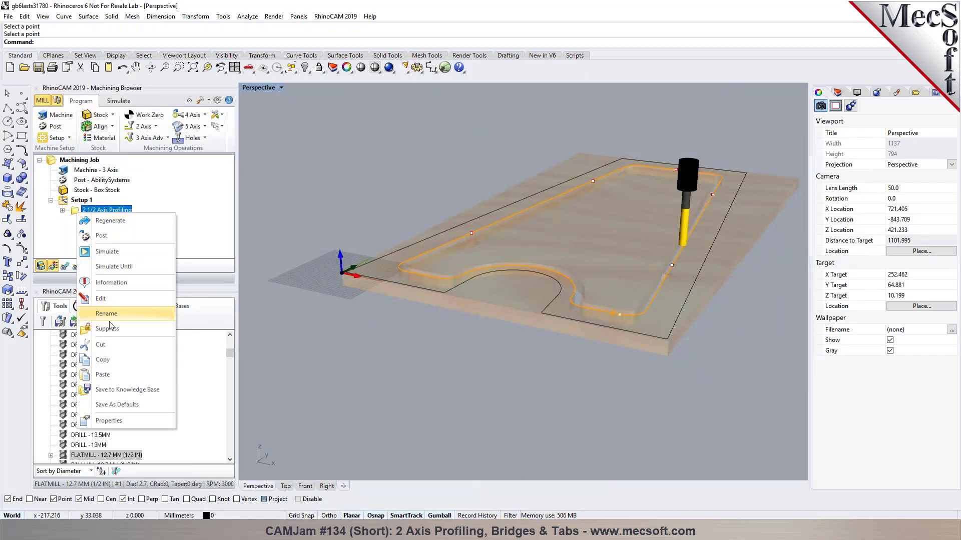
pyautogui.click(117, 359)
pyautogui.rightClick(98, 209)
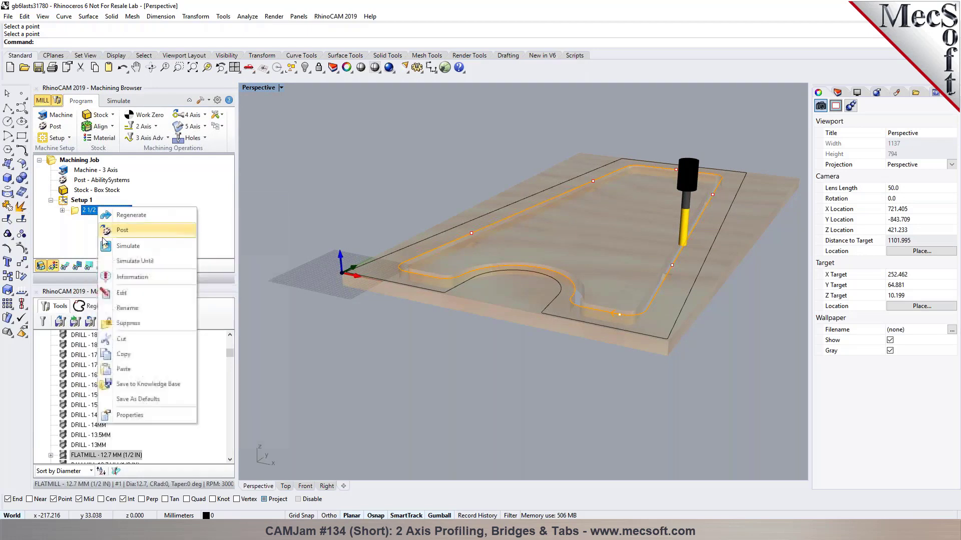
pyautogui.click(132, 370)
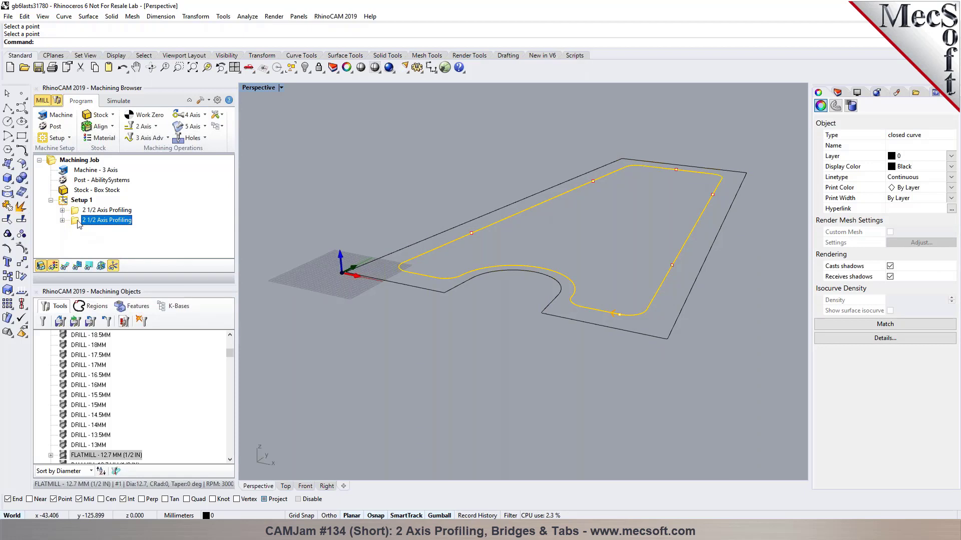
# - Replace the copied profiling operation's machining region with the outer closed curve
pyautogui.doubleClick(78, 222)
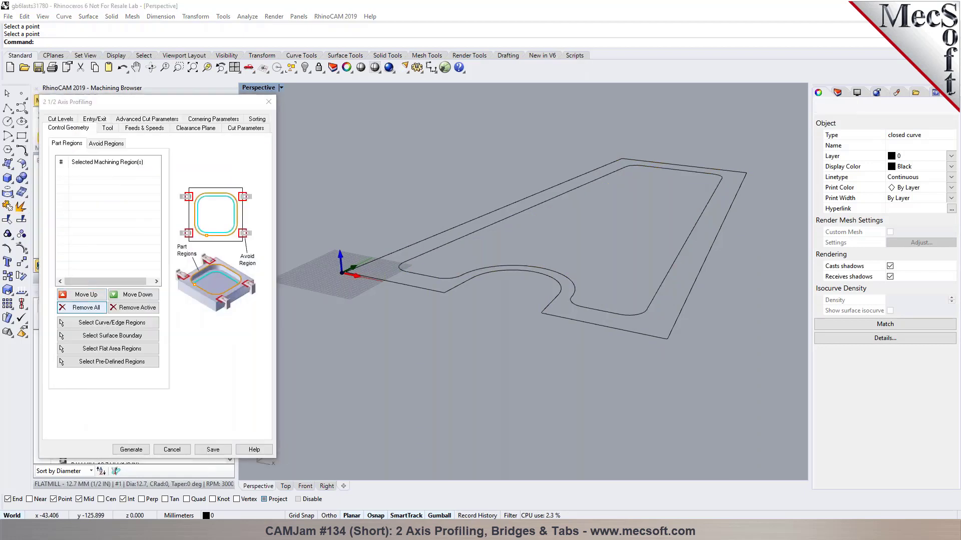
pyautogui.click(110, 328)
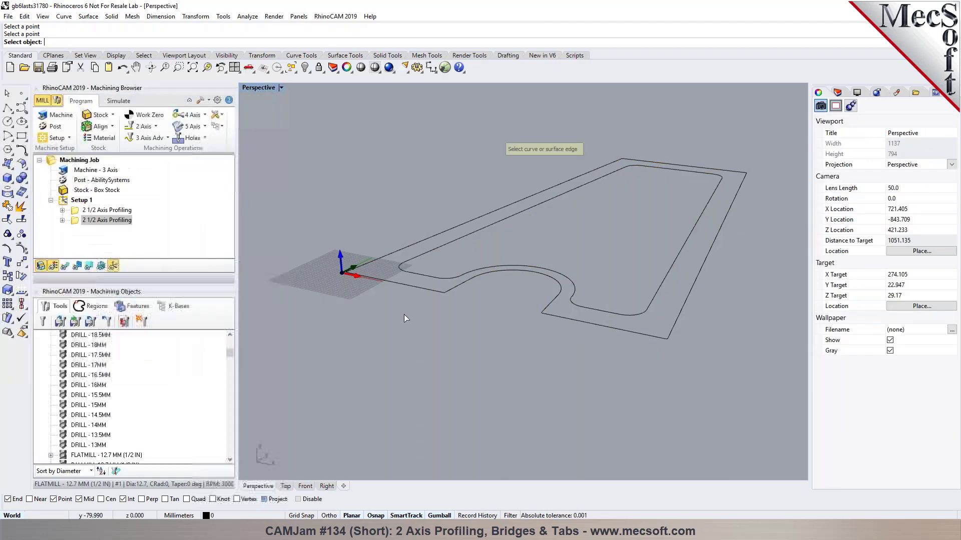
pyautogui.click(426, 291)
pyautogui.press('Return')
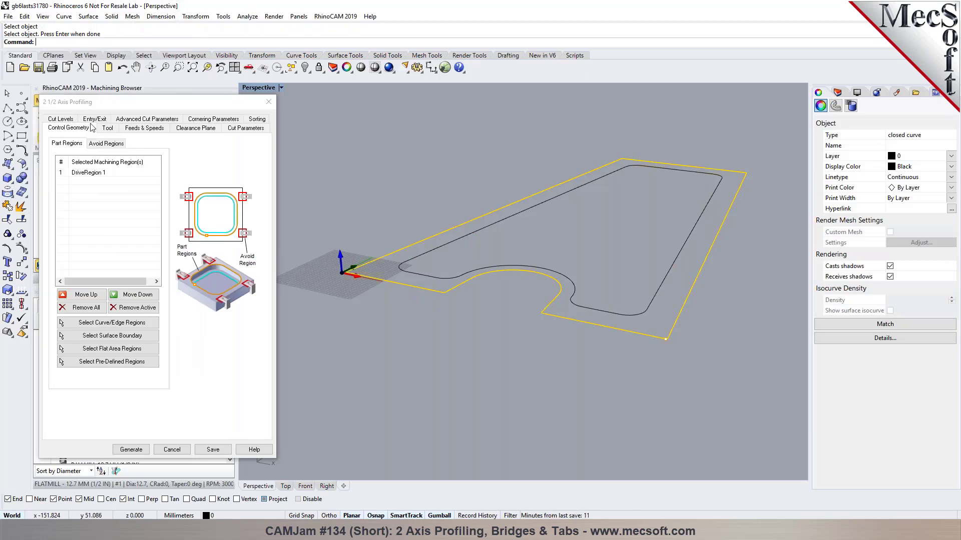
# - Set the copied operation to cut on the outside of closed curves, check its triangular bridge settings and generate the toolpath
pyautogui.click(231, 129)
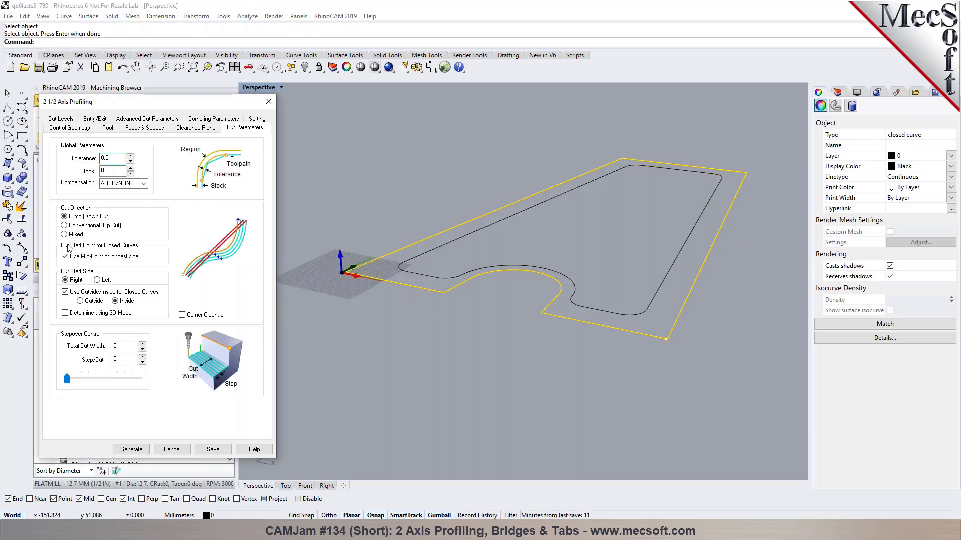
pyautogui.click(86, 303)
pyautogui.click(155, 119)
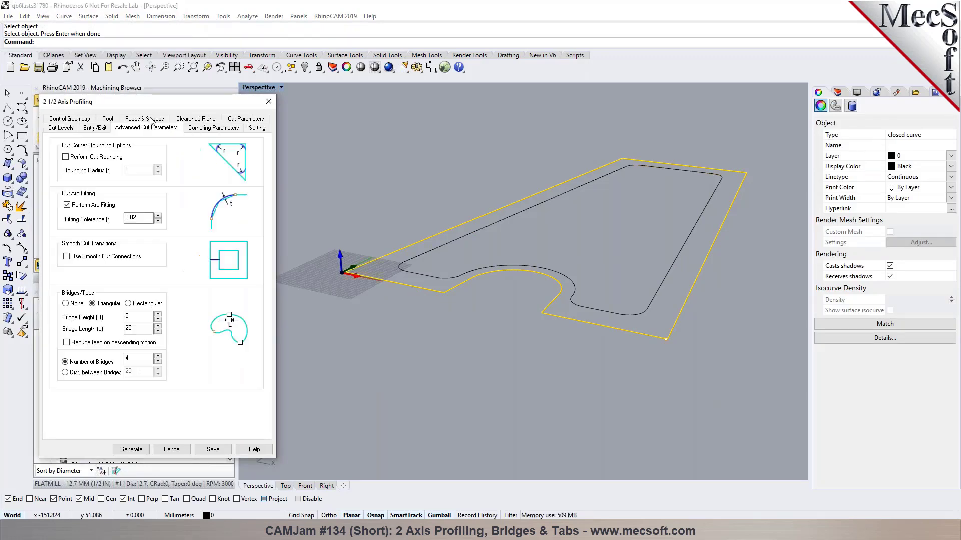
pyautogui.click(131, 450)
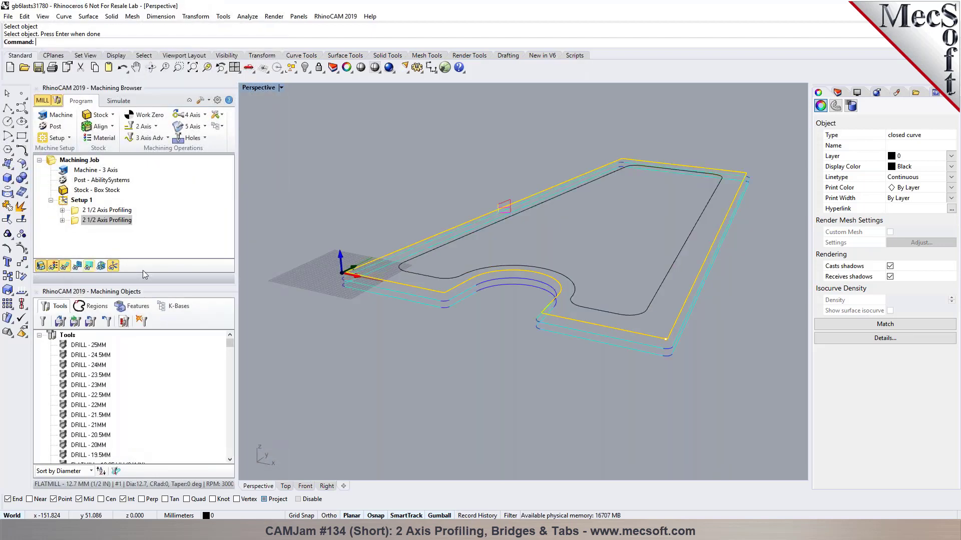
# - Simulate the outer profiling toolpath on the stock and inspect the cut and its bridges from several sides
pyautogui.click(119, 102)
pyautogui.click(113, 127)
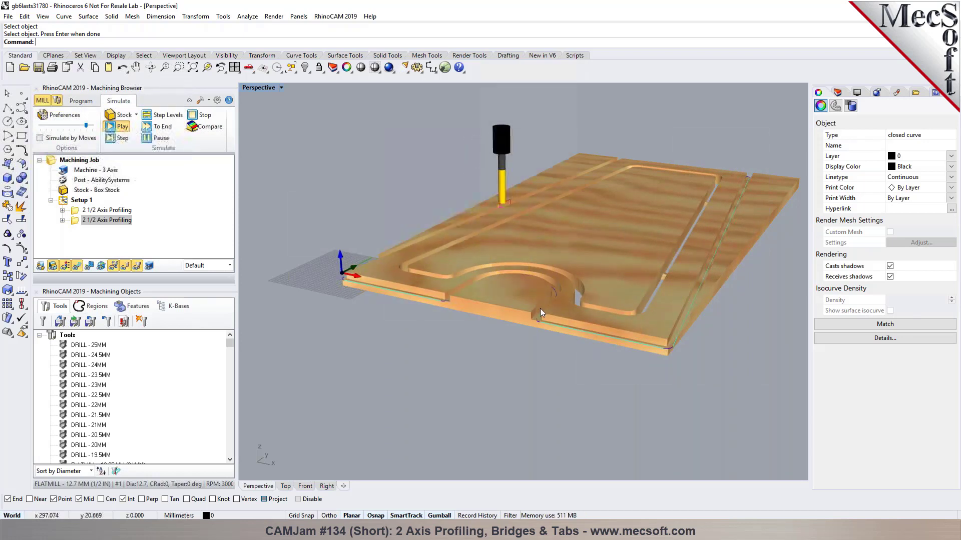
pyautogui.scroll(3, 579, 322)
pyautogui.moveTo(578, 322); pyautogui.dragTo(588, 302, button='right')
pyautogui.scroll(-3, 443, 299)
pyautogui.scroll(-5, 467, 325)
pyautogui.moveTo(461, 324); pyautogui.dragTo(365, 288, button='right')
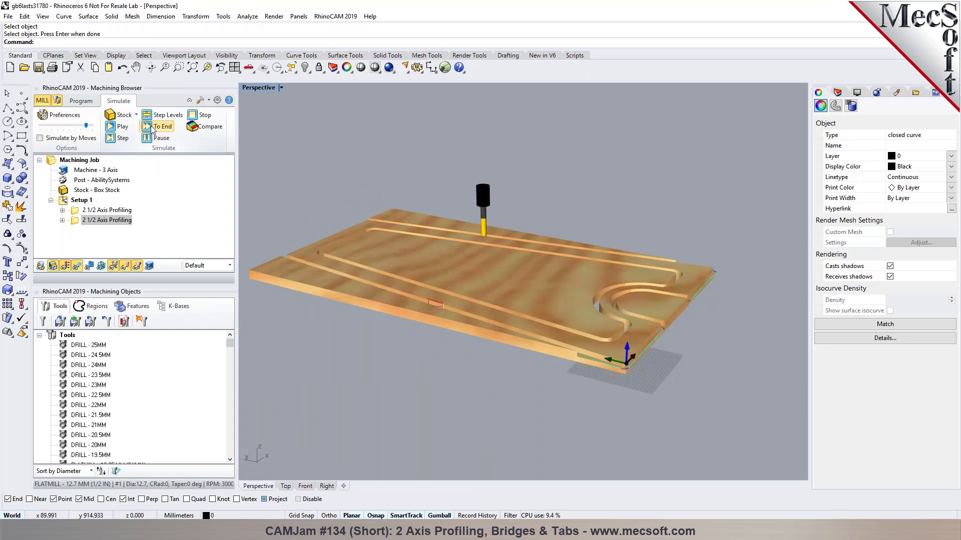
pyautogui.moveTo(770, 299); pyautogui.dragTo(581, 330, button='right')
pyautogui.scroll(-4, 521, 306)
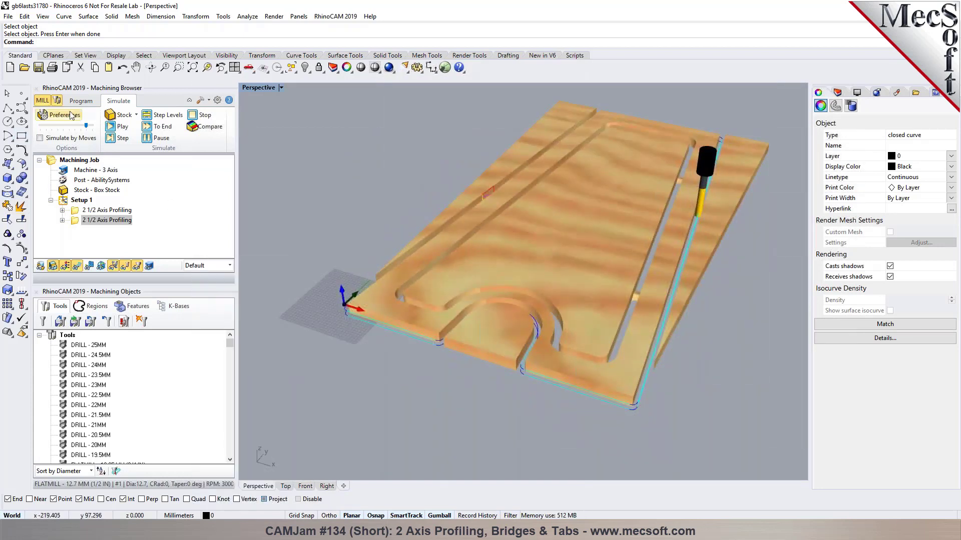
# - Display the machining operations information for Setup 1 to review the machine times
pyautogui.click(81, 101)
pyautogui.rightClick(90, 203)
pyautogui.click(125, 258)
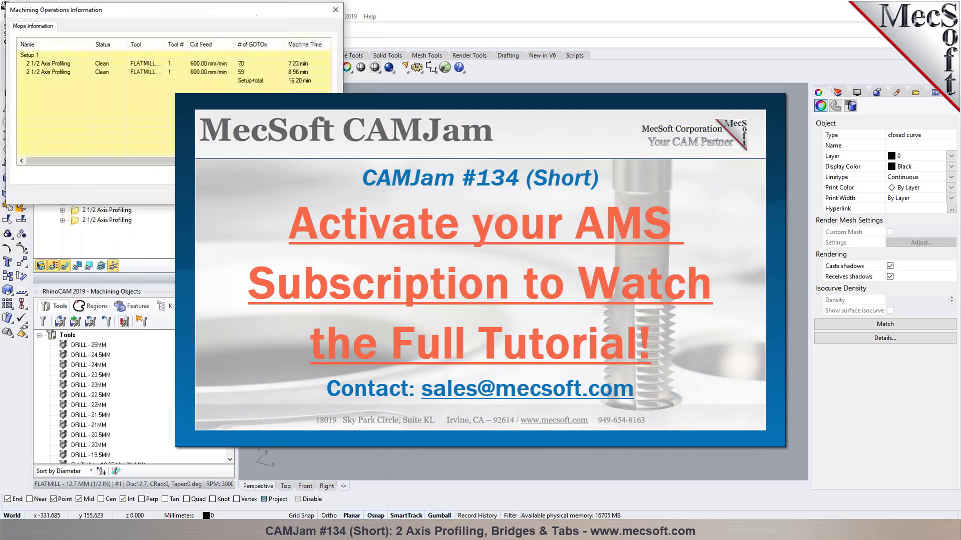